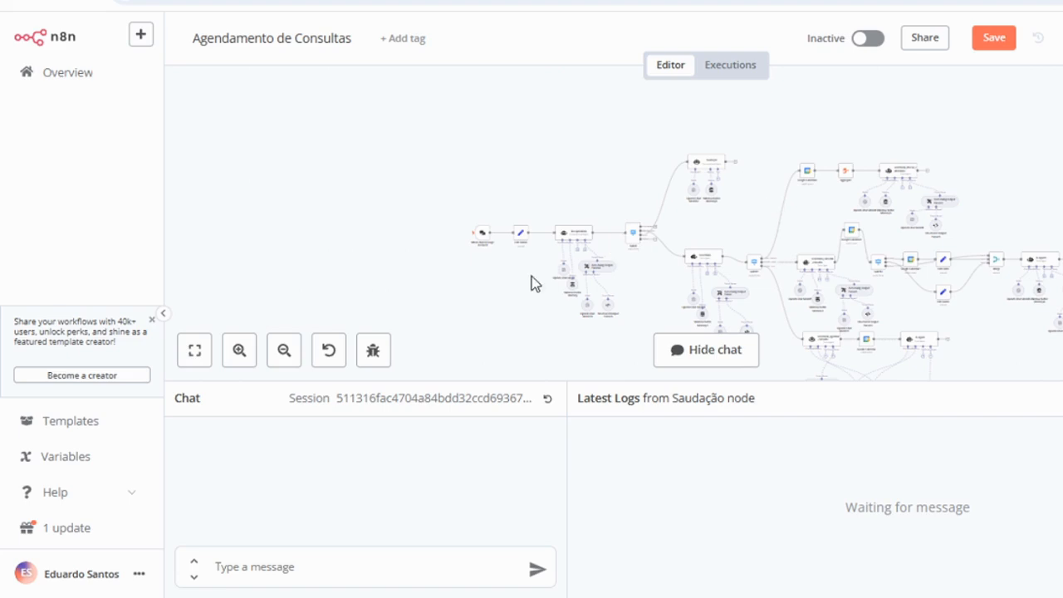
- Examine the workflow's opening path from the chat trigger through the Recepcionista agent and Switch to the Saudação agent
scroll(536, 286, "up", 3)
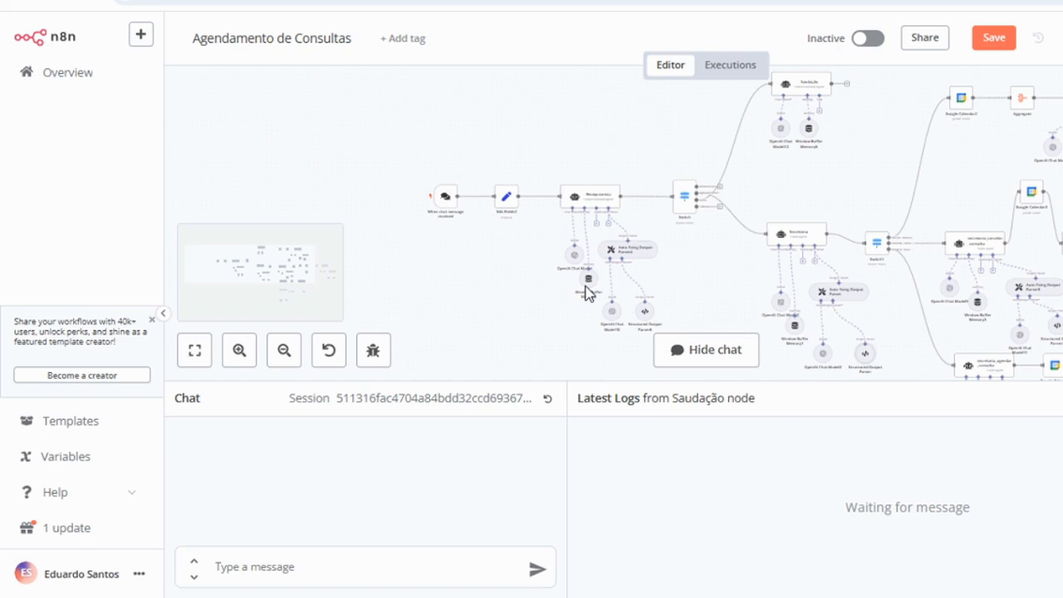
scroll(693, 253, "down", 1)
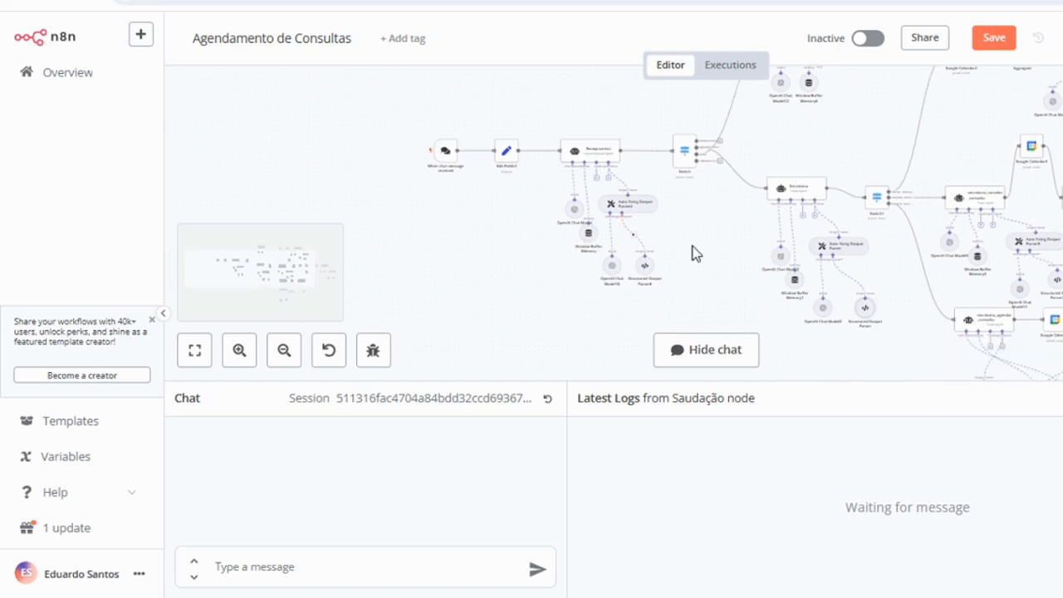
scroll(689, 253, "up", 1)
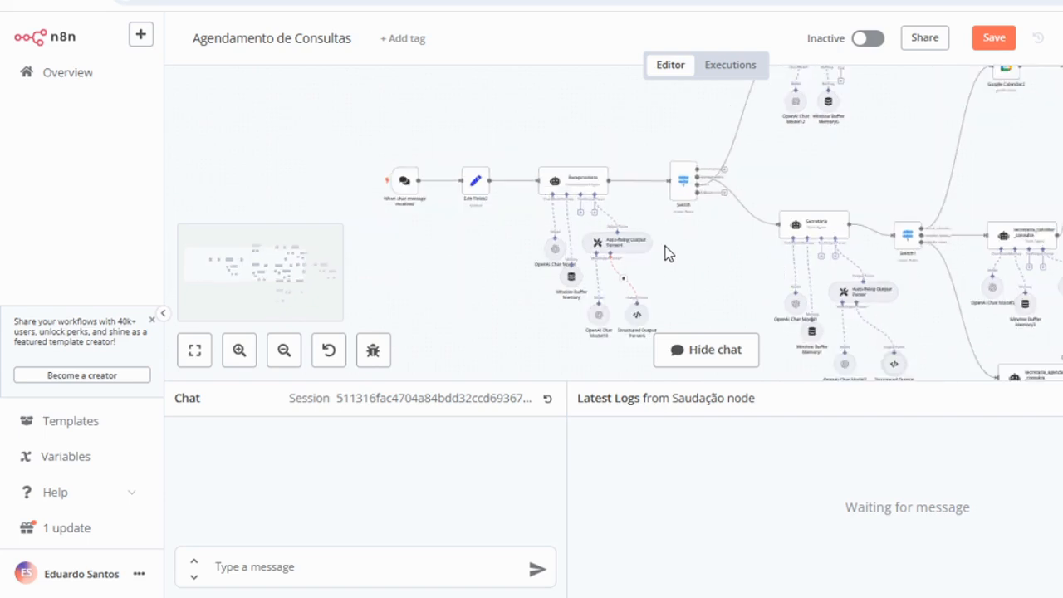
scroll(610, 261, "up", 1)
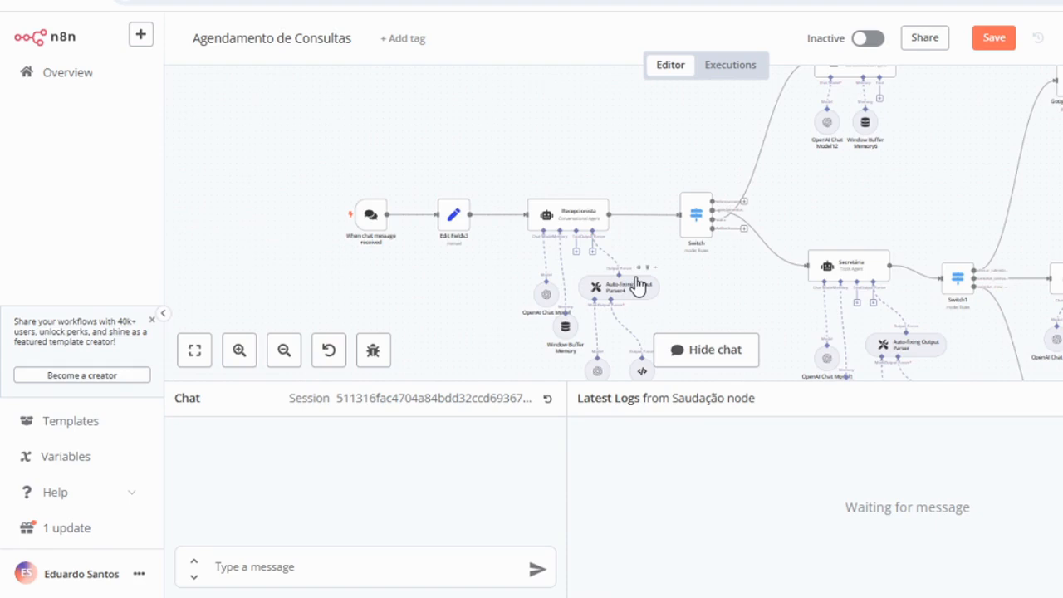
scroll(665, 270, "up", 1)
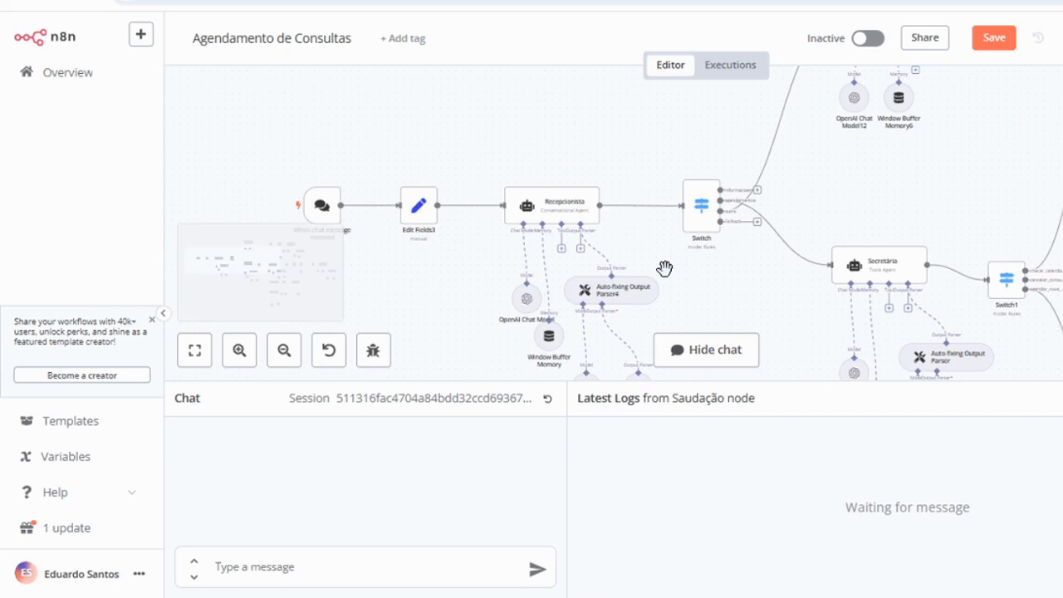
scroll(665, 268, "up", 1)
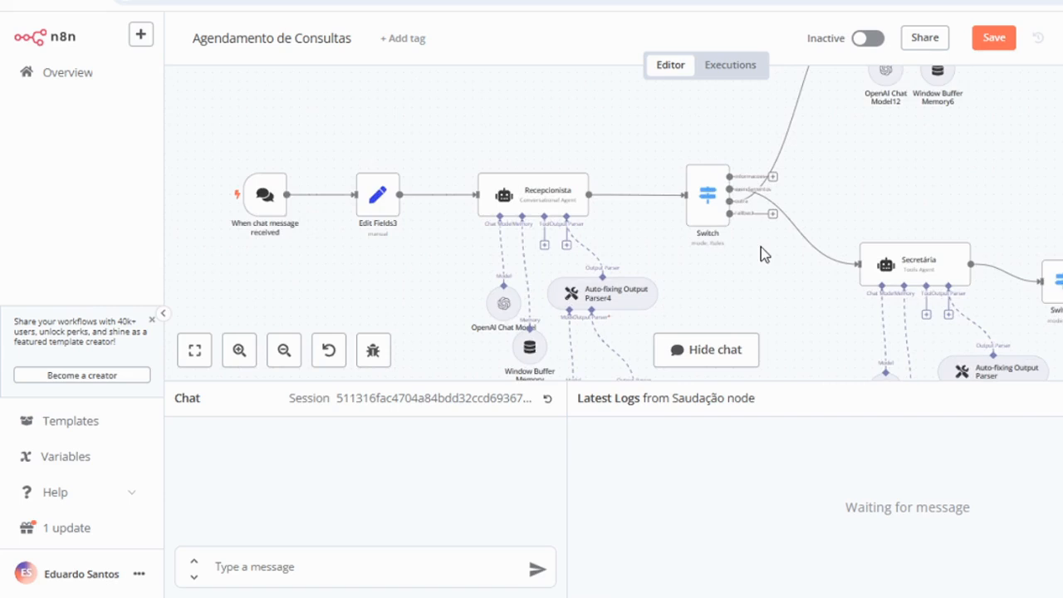
scroll(996, 221, "up", 3)
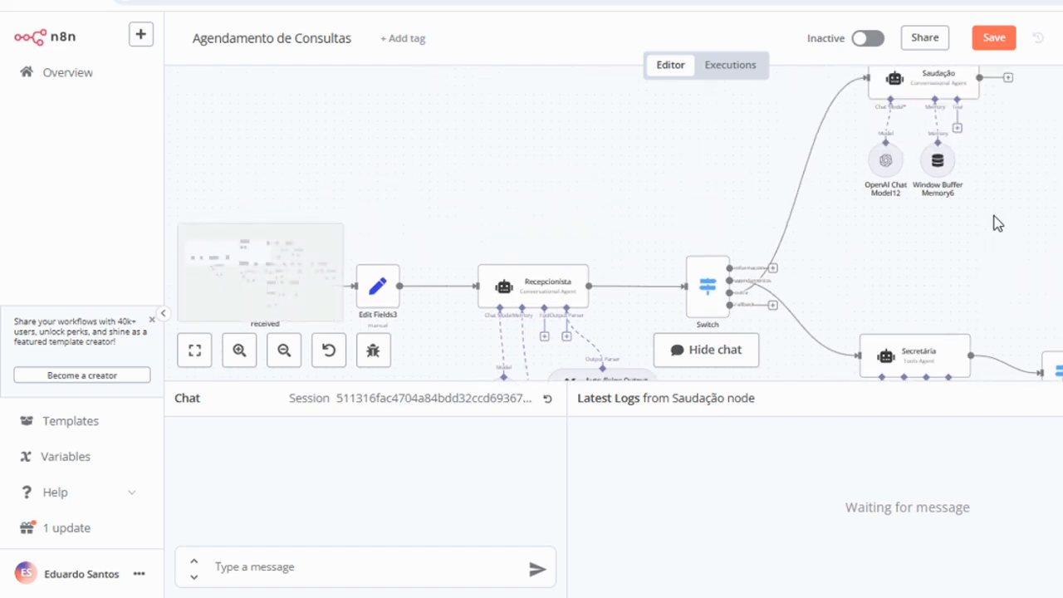
scroll(997, 223, "down", 3)
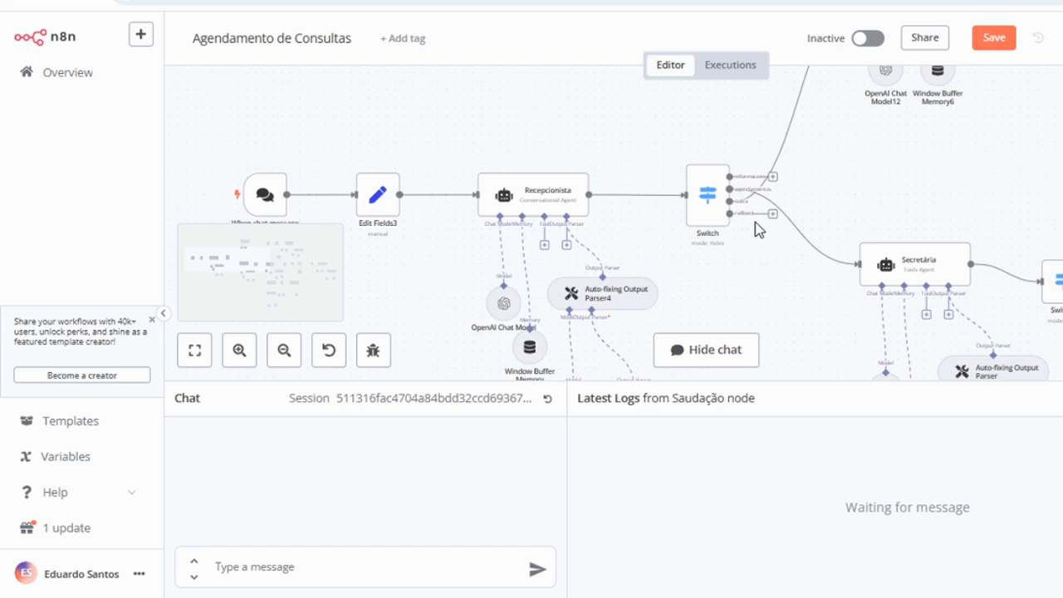
scroll(896, 177, "down", 3)
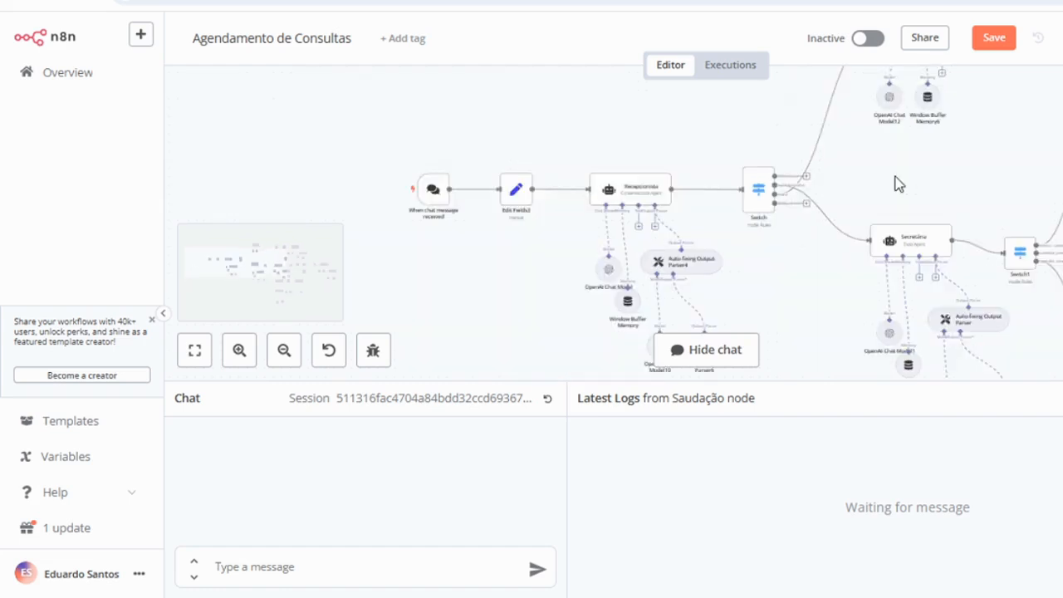
scroll(611, 217, "up", 3)
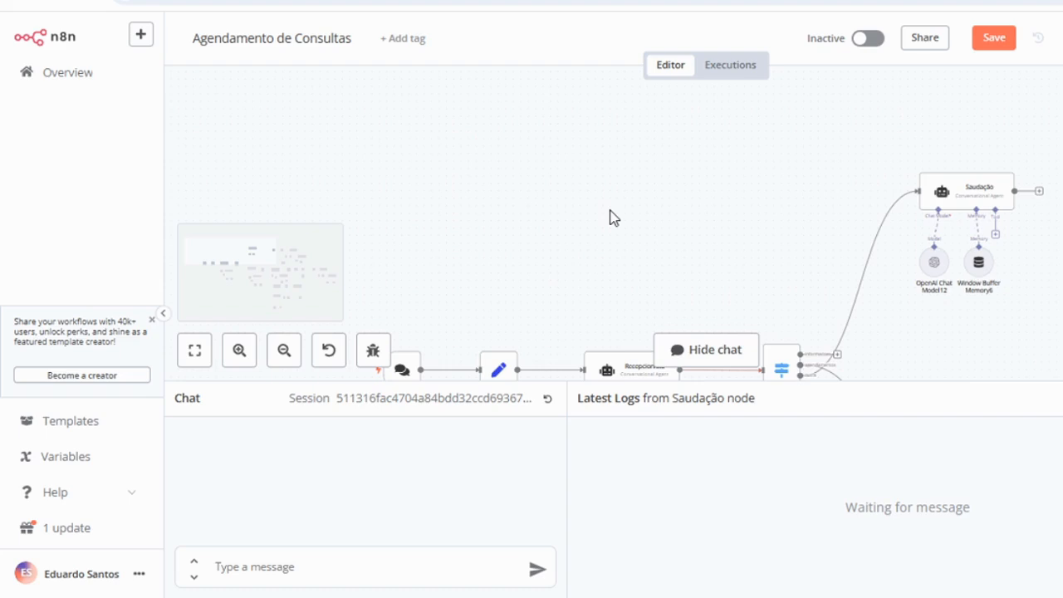
- Examine the Recepcionista agent's attached nodes and the Secretária section with its output parser and appointment branches
scroll(615, 209, "down", 5)
scroll(635, 202, "up", 2)
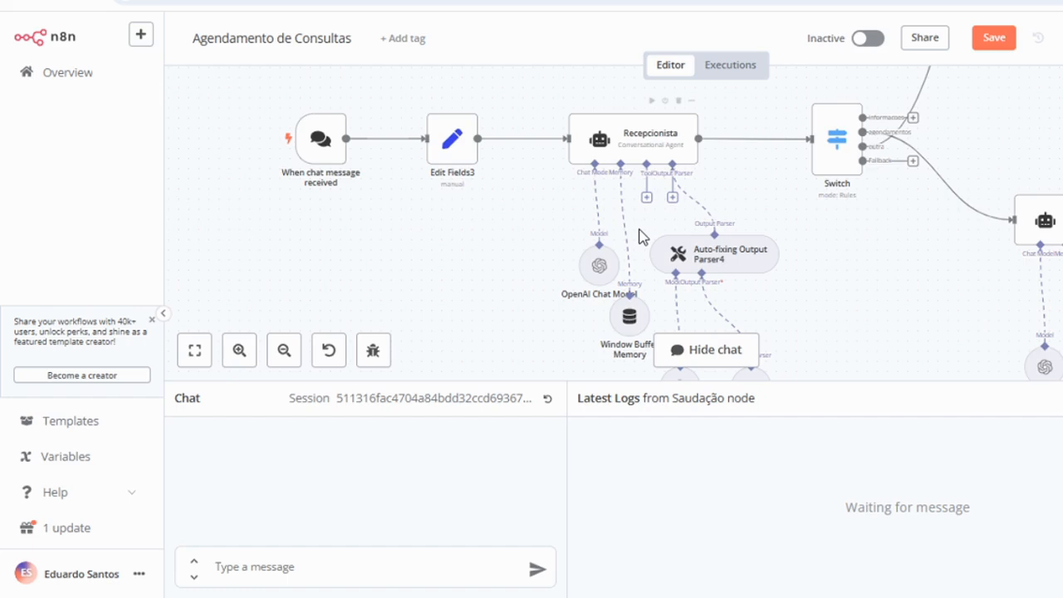
scroll(956, 187, "down", 6)
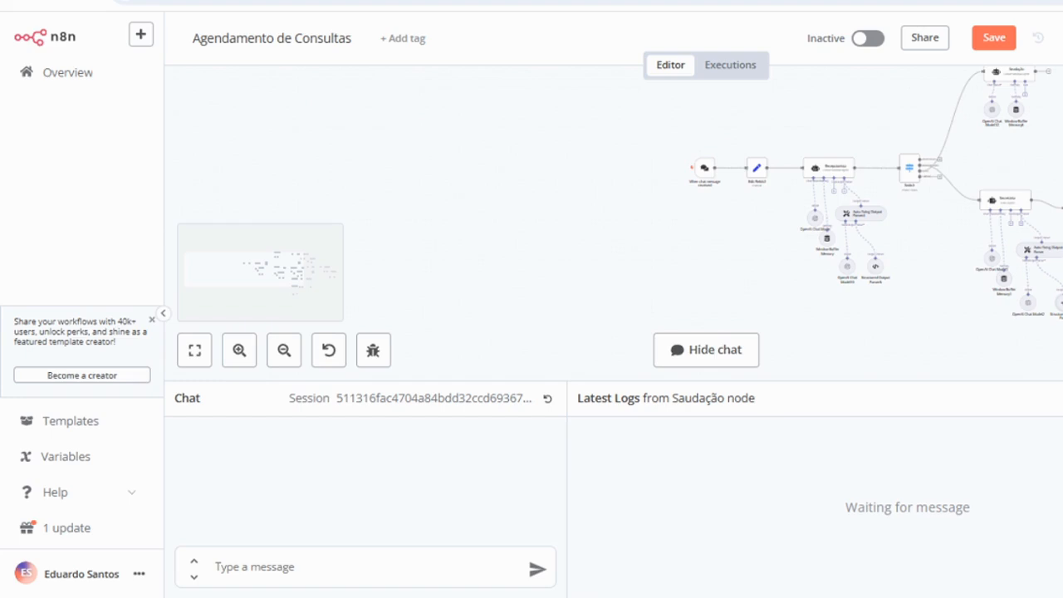
scroll(886, 153, "up", 4)
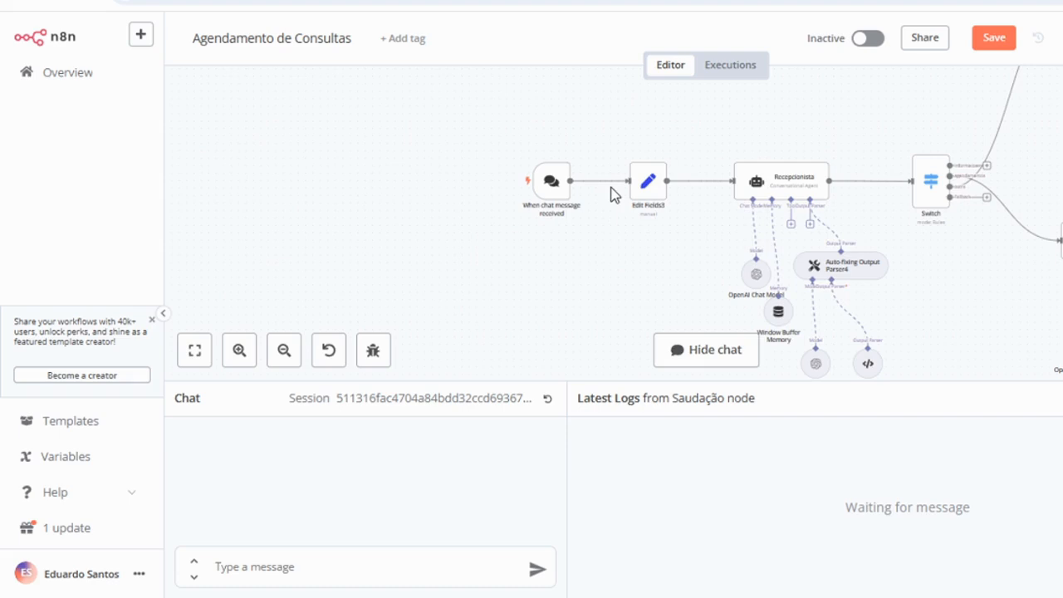
scroll(613, 194, "down", 3)
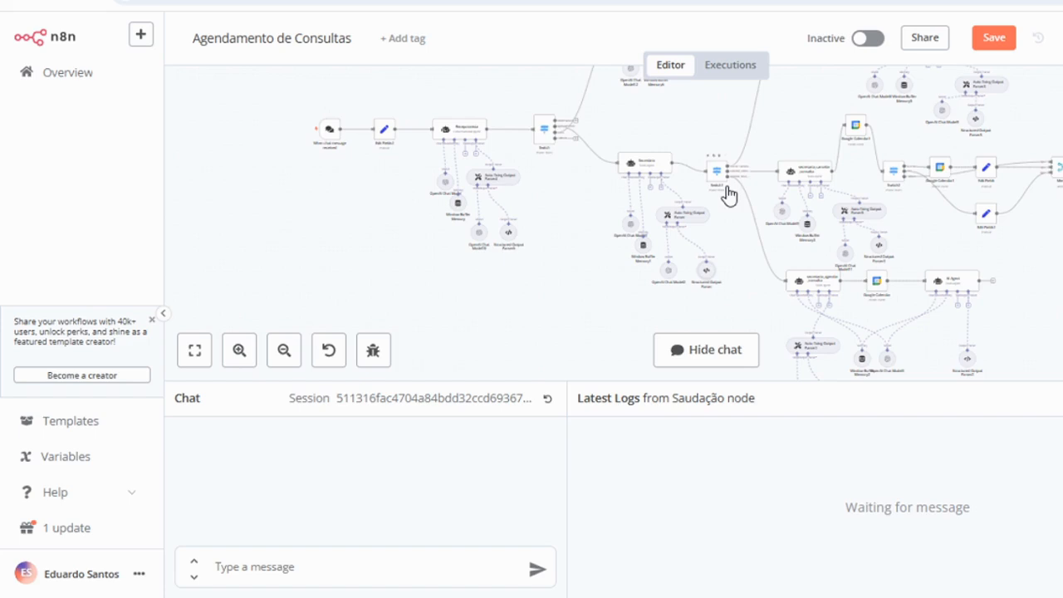
scroll(727, 194, "up", 5)
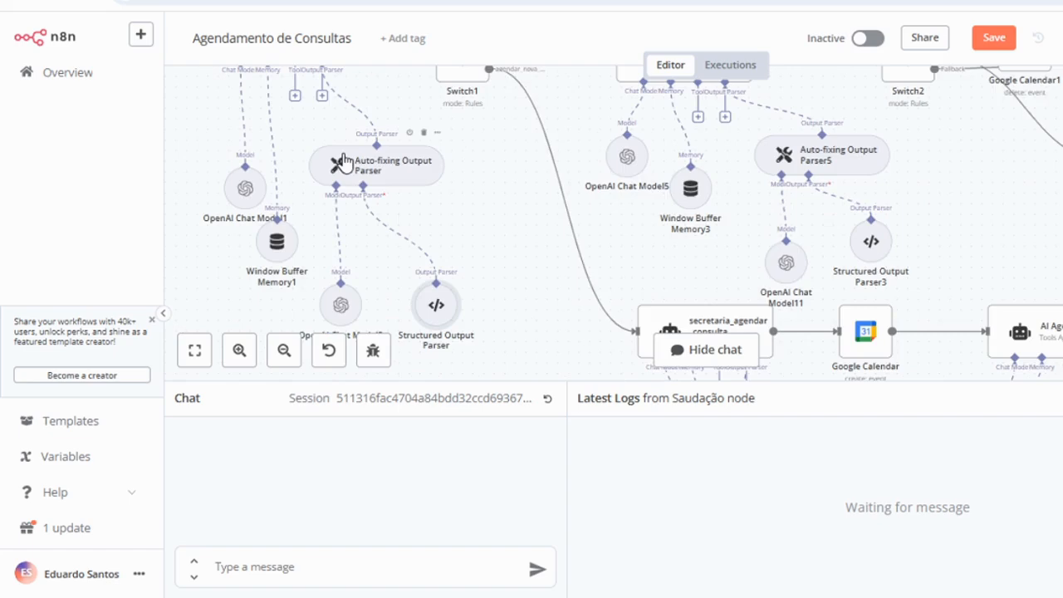
scroll(343, 160, "down", 4)
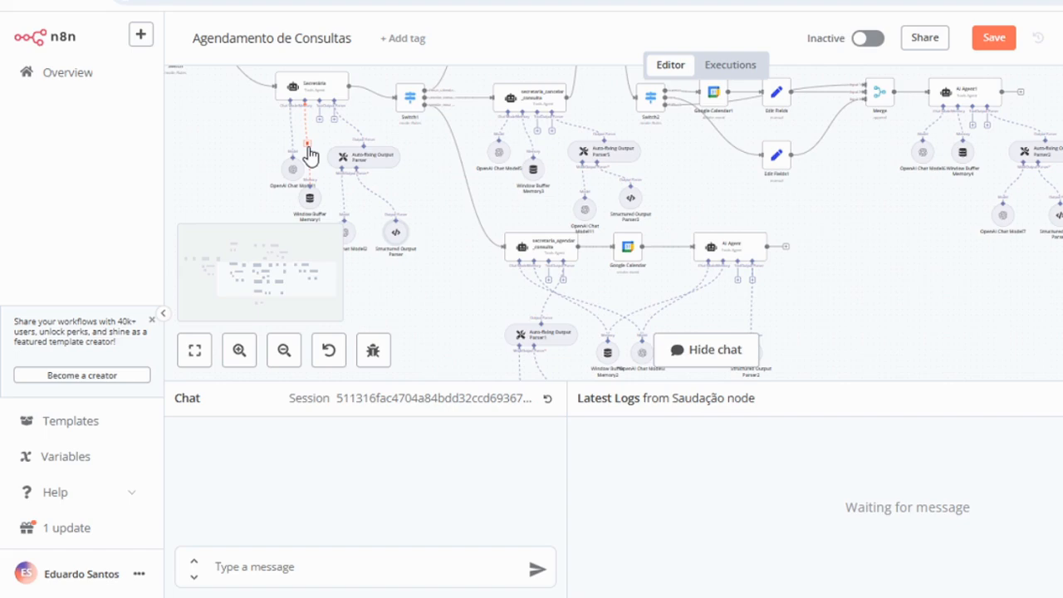
- Inspect the chat trigger, the Edit Fields3 node, the Recepcionista agent and the Switch outputs close up
key("0")
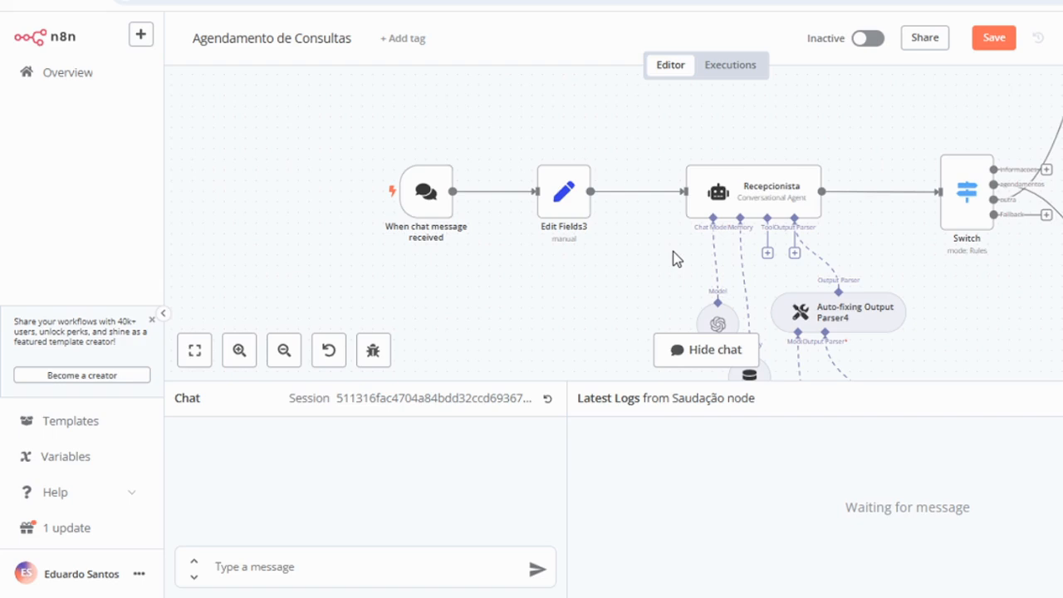
mouse_move(584, 168)
scroll(929, 201, "up", 2)
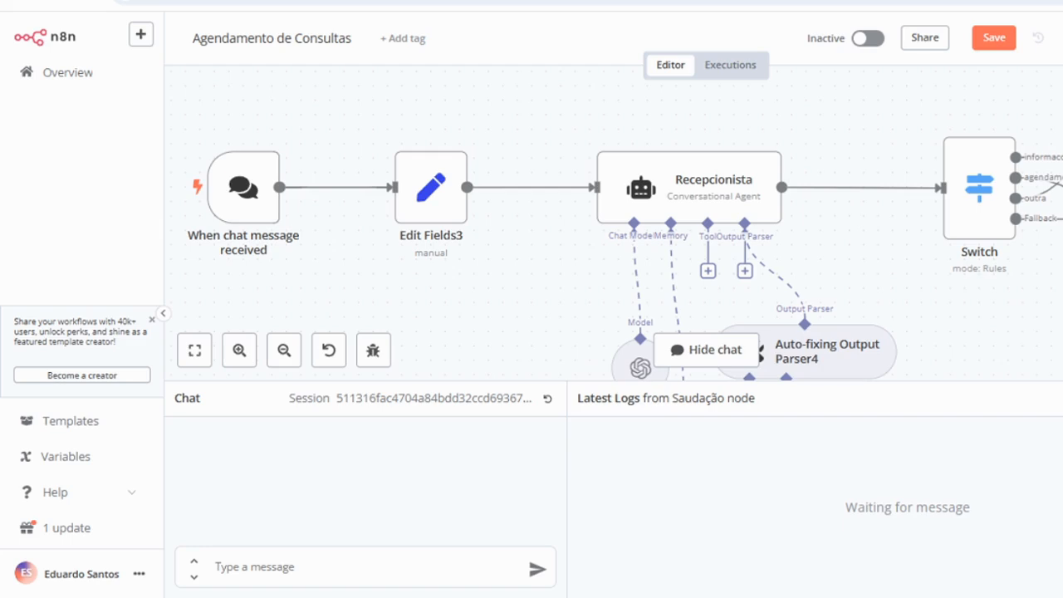
scroll(1059, 187, "down", 2)
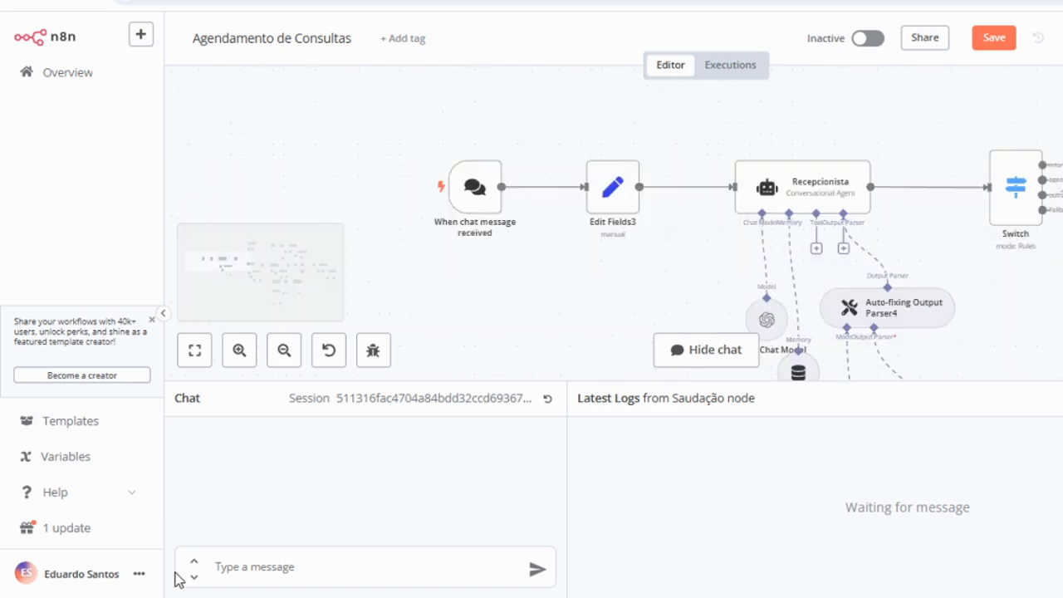
scroll(1059, 266, "up", 2)
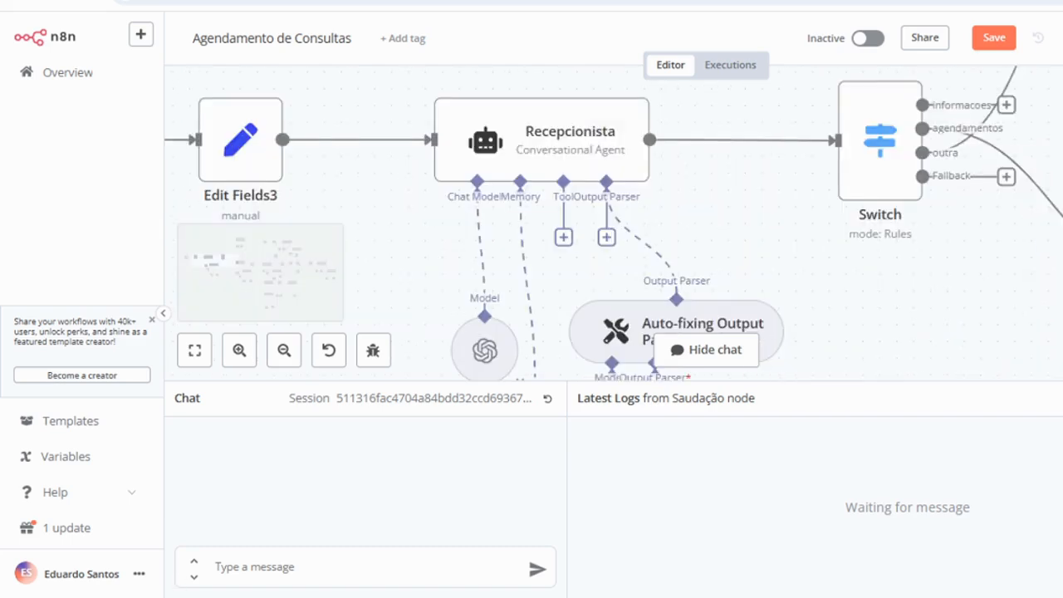
scroll(613, 222, "up", 2)
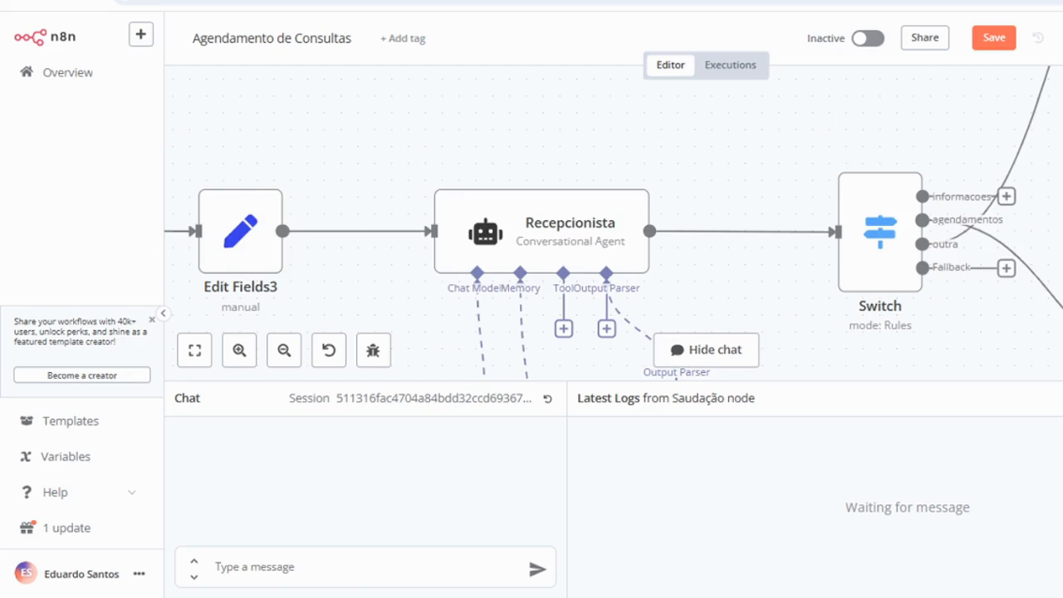
scroll(1058, 241, "down", 3)
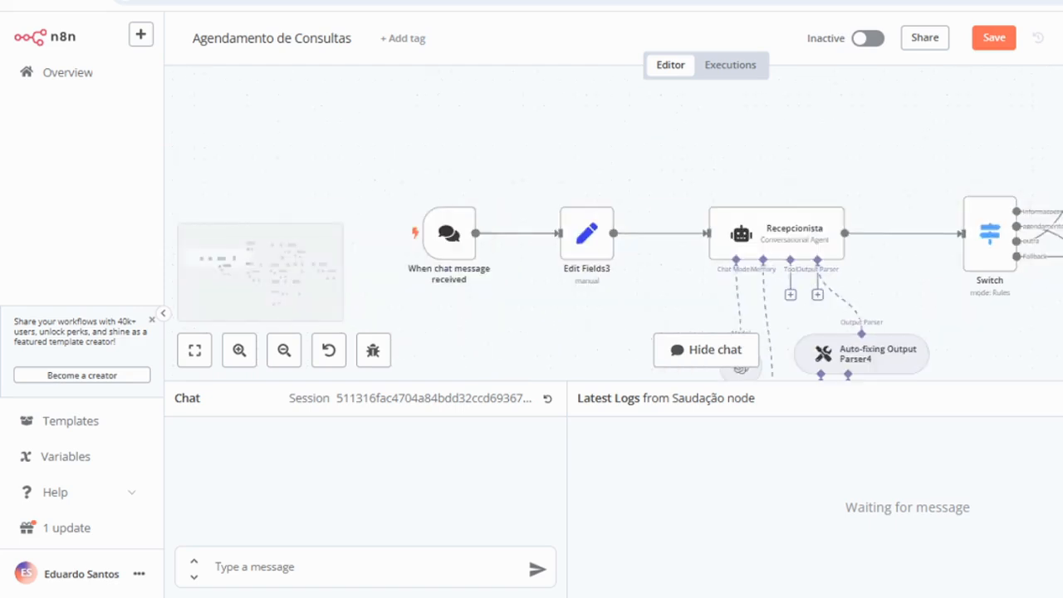
scroll(735, 288, "up", 1)
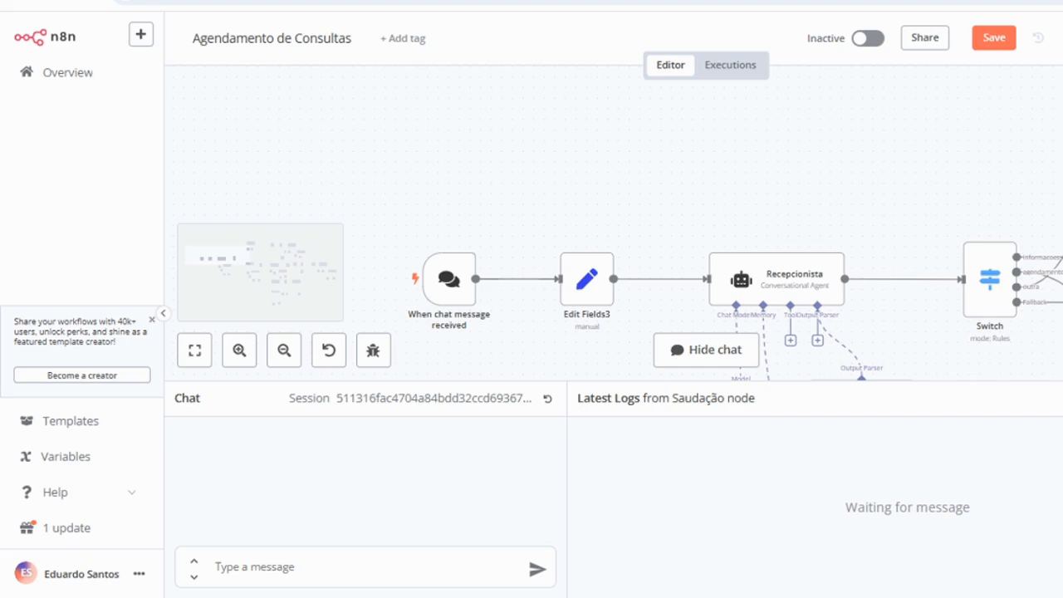
scroll(1055, 205, "down", 3)
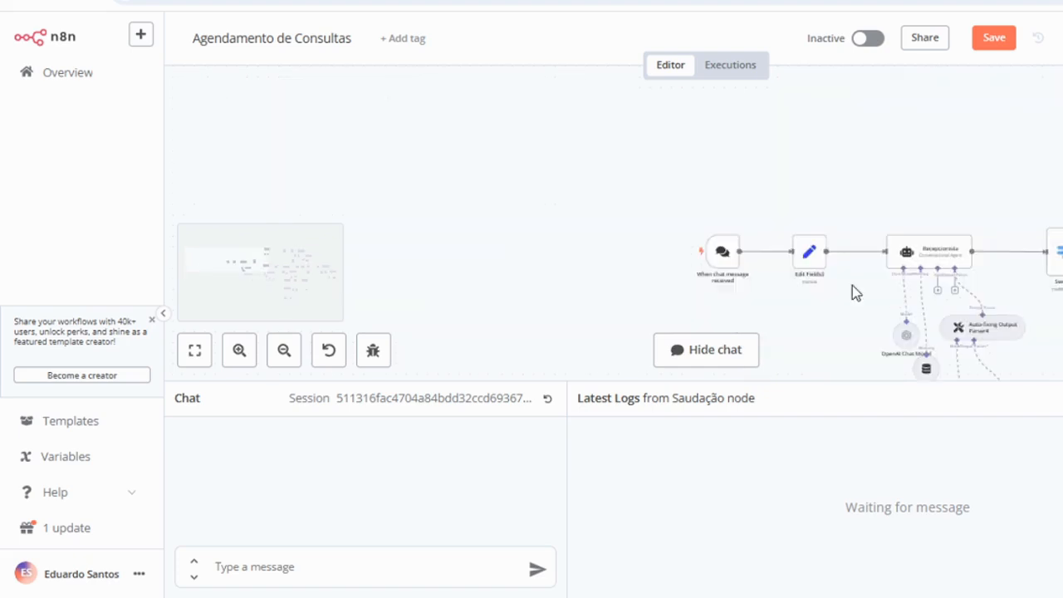
- Review the whole workflow and the Switch's branch to the Saudação agent with its chat model and memory
key("1")
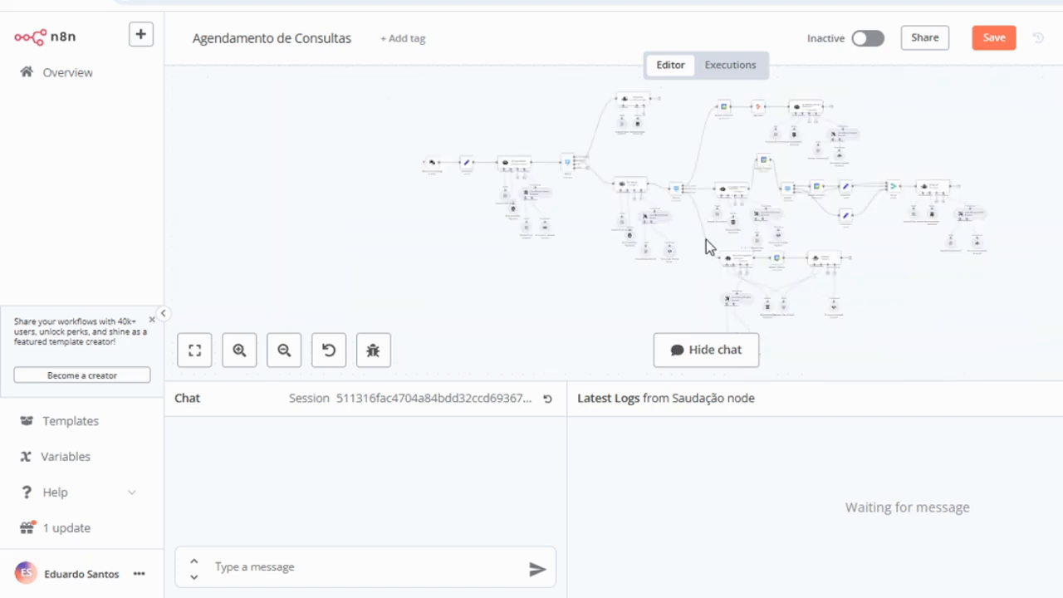
scroll(705, 239, "up", 3)
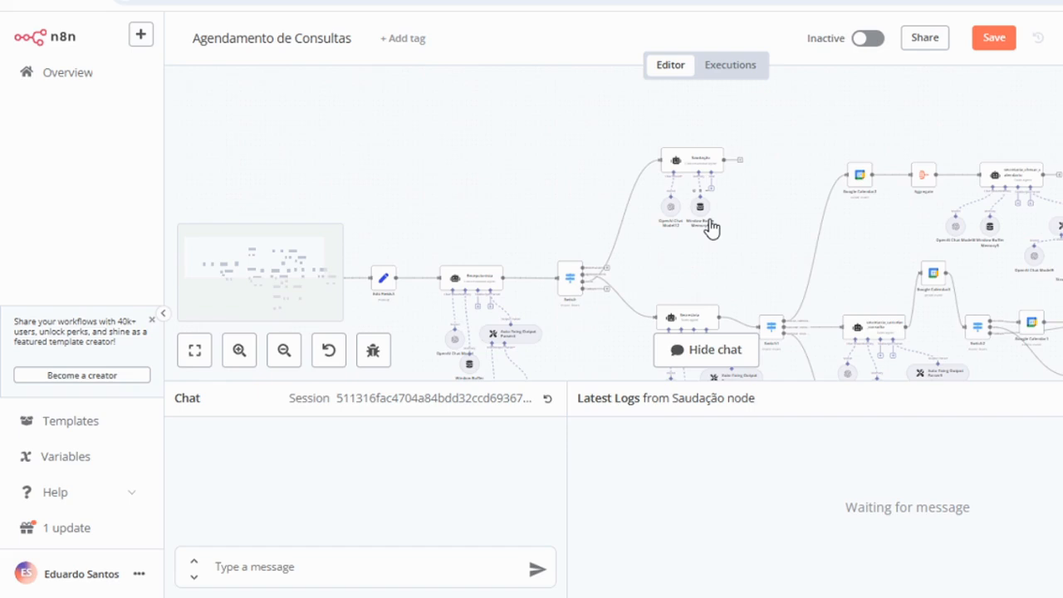
scroll(710, 228, "up", 2)
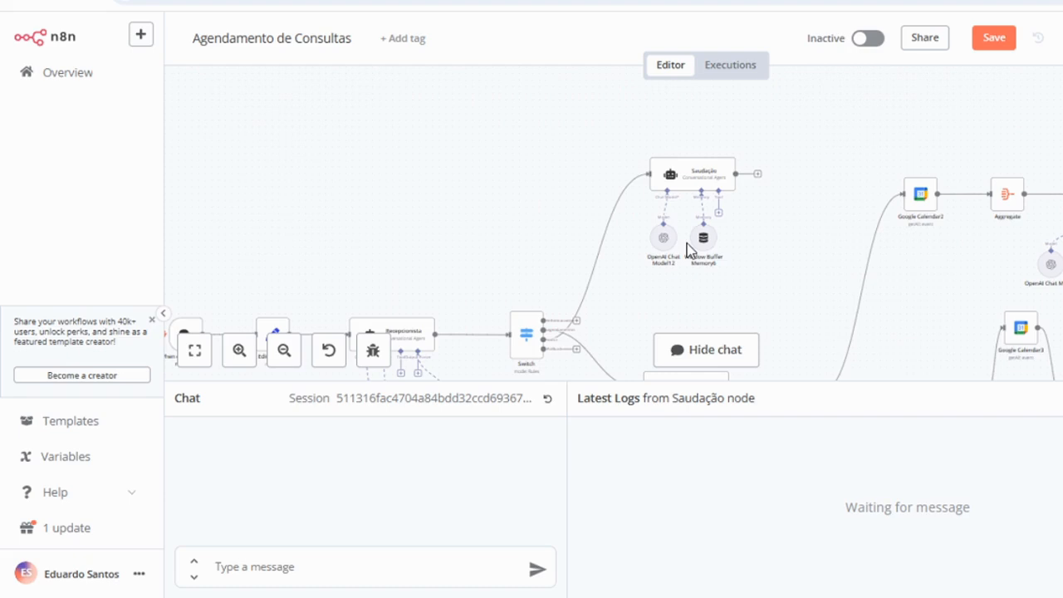
scroll(723, 234, "down", 1)
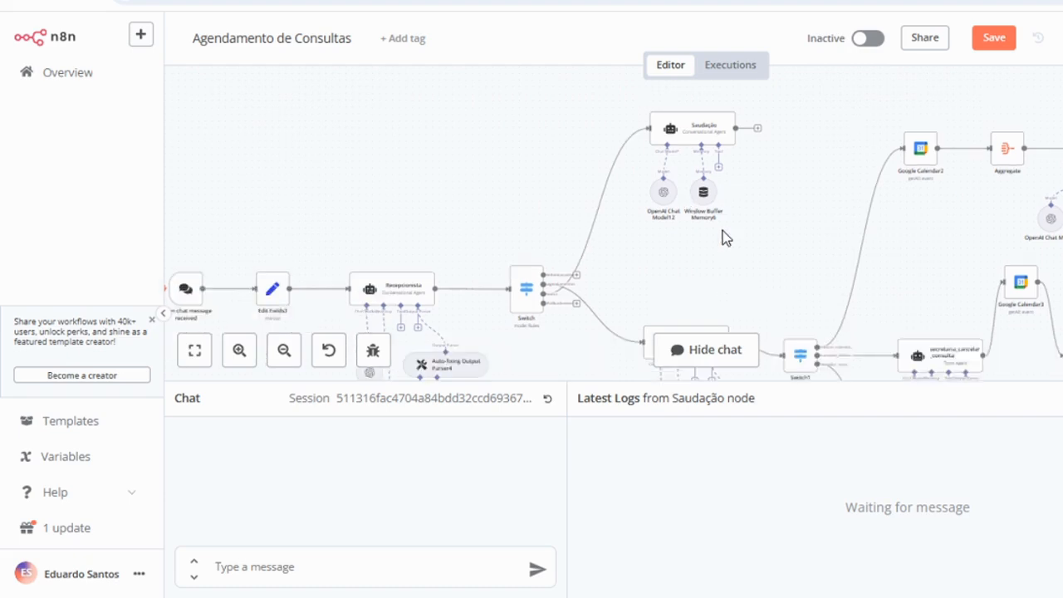
scroll(722, 231, "down", 1)
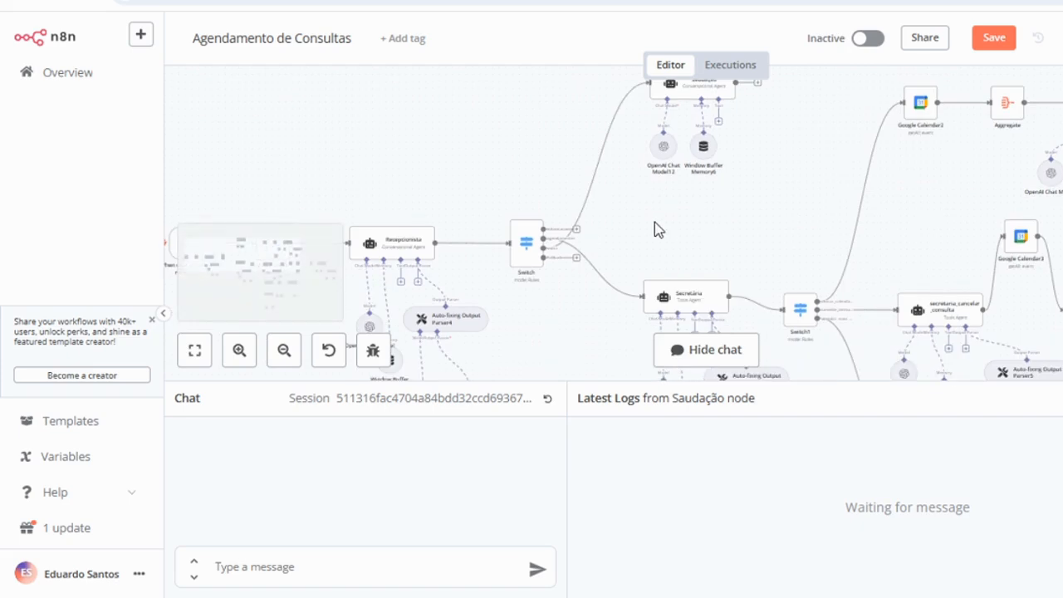
scroll(522, 311, "up", 4)
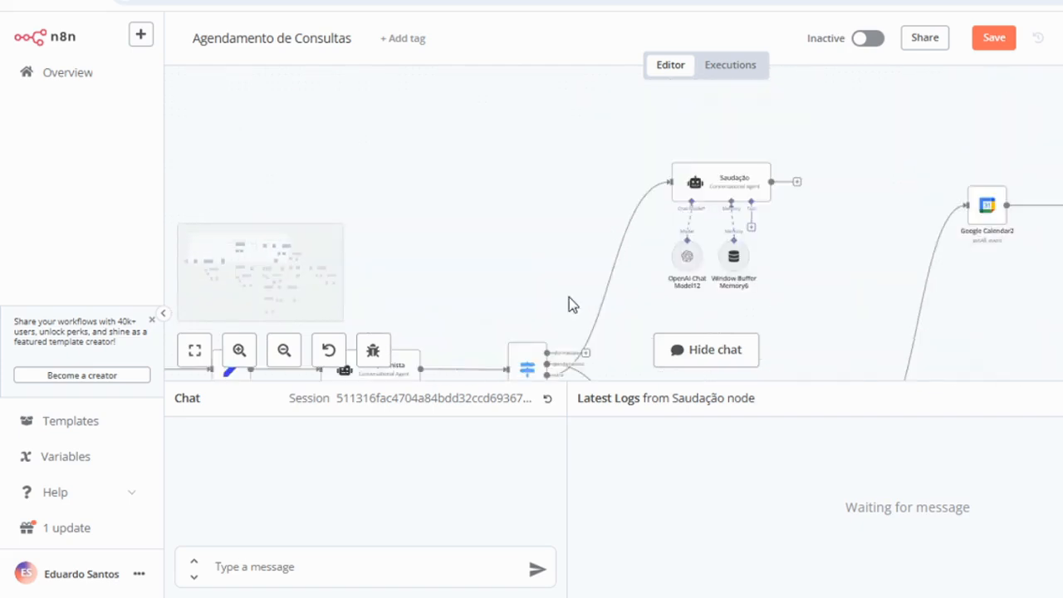
scroll(573, 303, "down", 4)
scroll(624, 244, "up", 1)
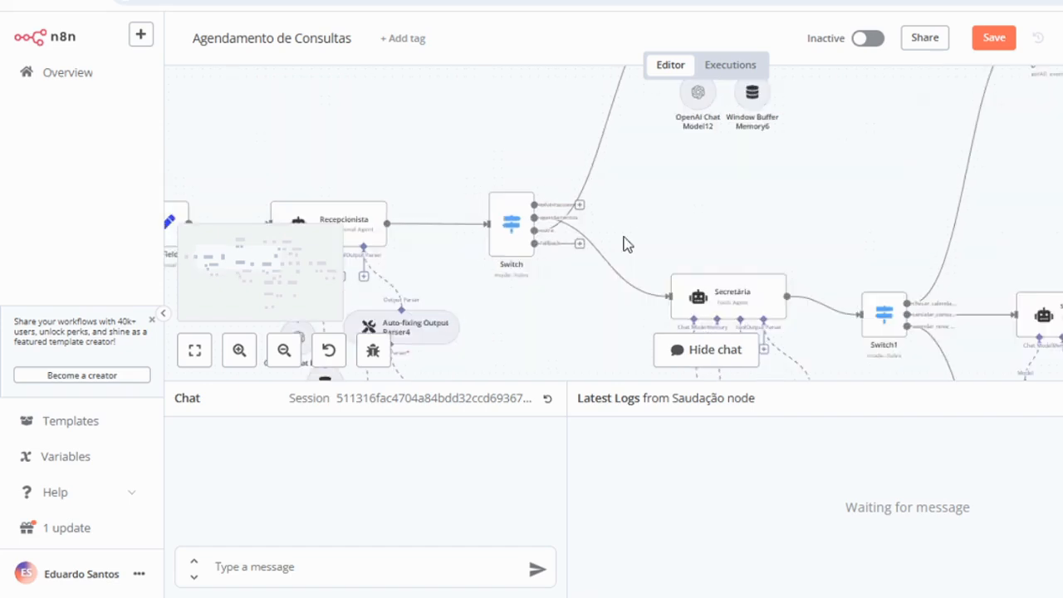
- Inspect the Secretária agent, its model, memory and Auto-fixing Output Parser, and its connection to Switch1
scroll(677, 282, "down", 2)
scroll(706, 291, "down", 2)
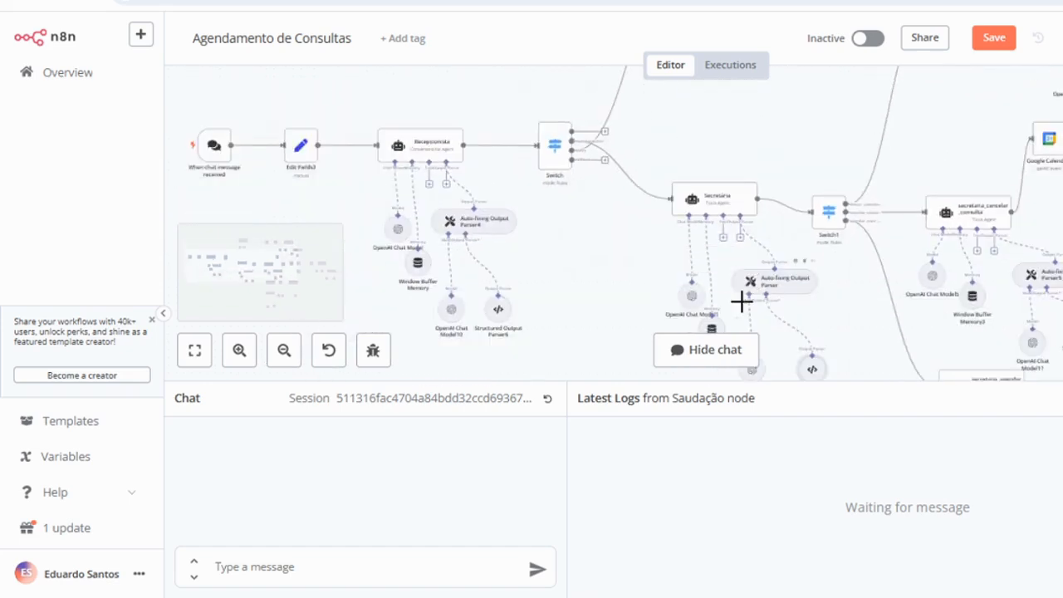
scroll(730, 278, "up", 4)
scroll(731, 276, "up", 3)
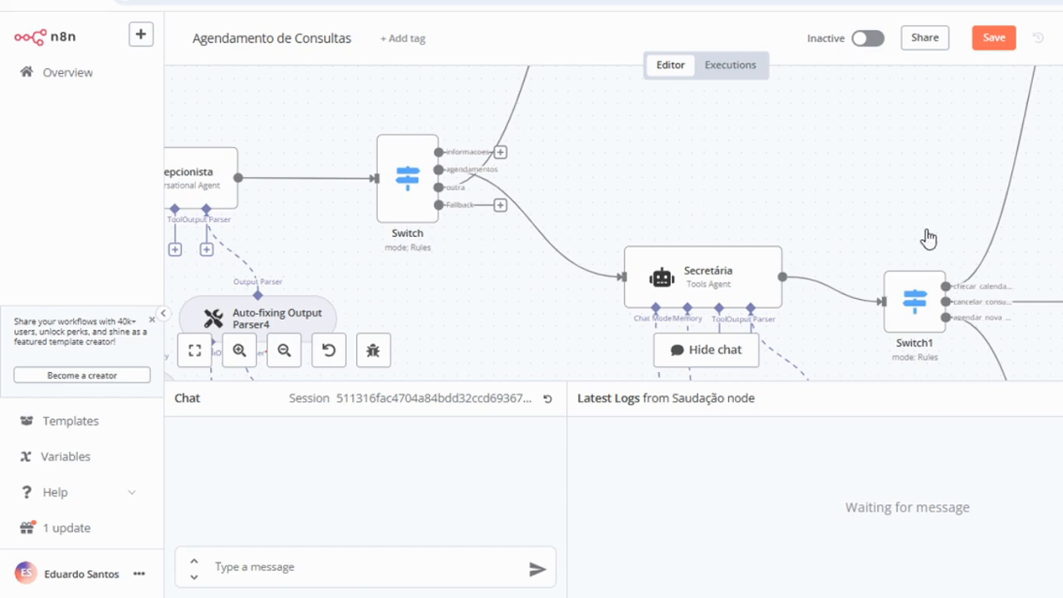
scroll(863, 173, "down", 2)
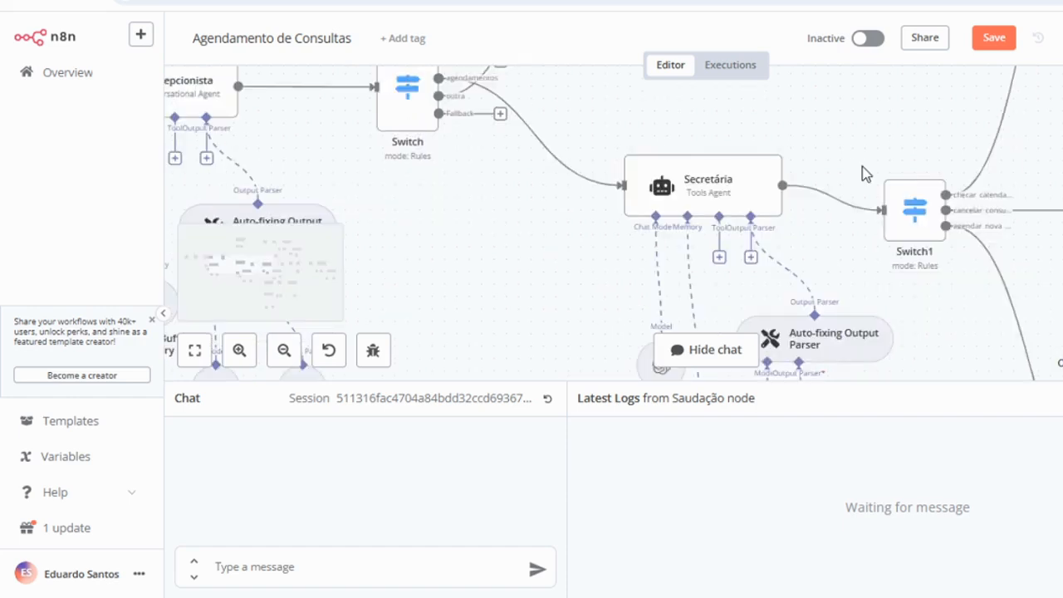
scroll(863, 173, "down", 2)
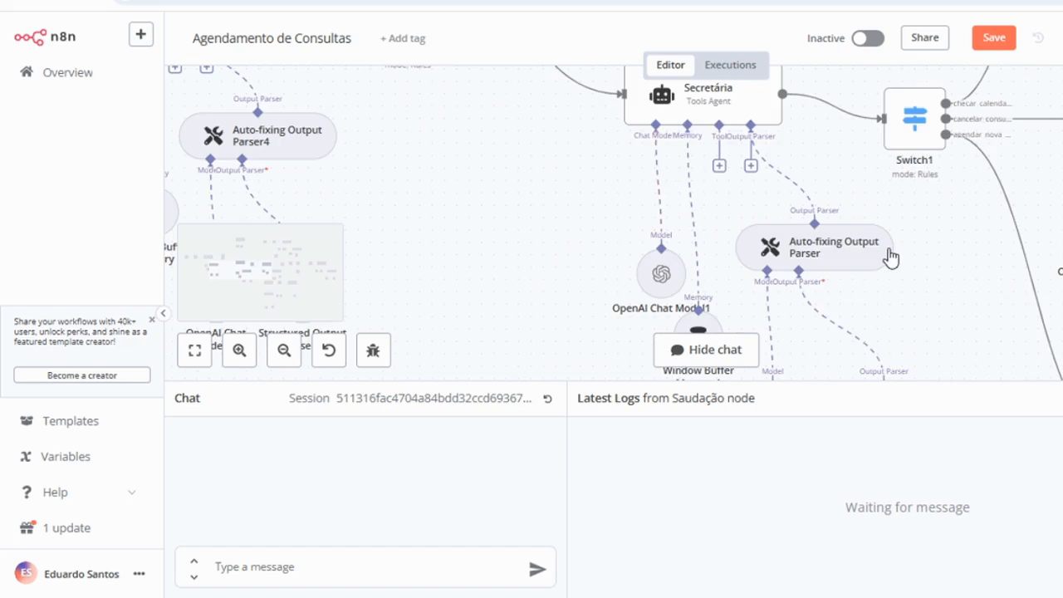
- Inspect the Secretária agent's Auto-fixing Output Parser sub-nodes and the agent's incoming connection from the Switch's agendamentos output
scroll(852, 189, "down", 1)
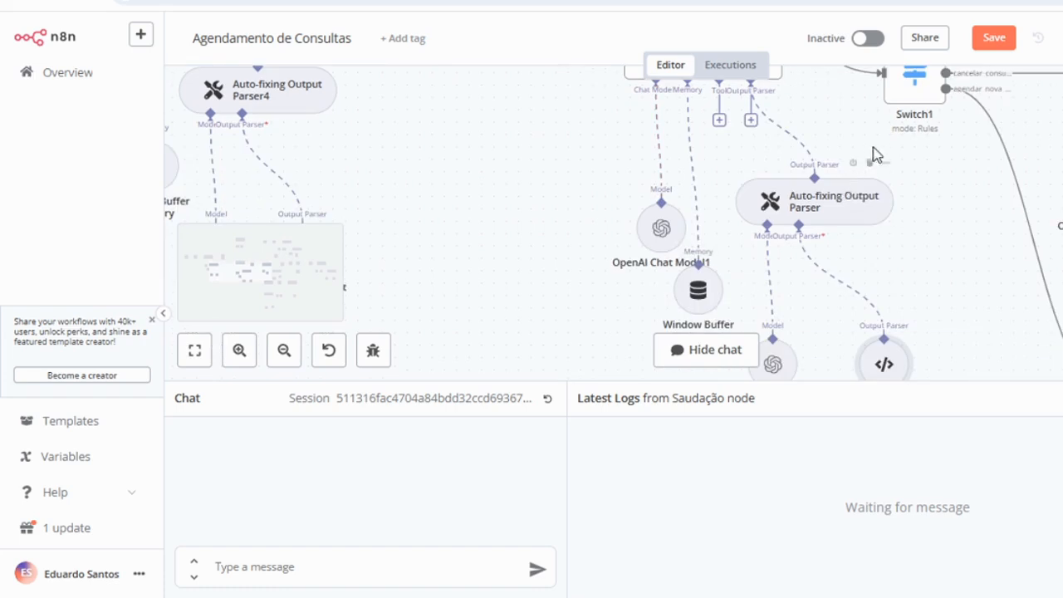
scroll(905, 166, "down", 1)
scroll(913, 170, "up", 5)
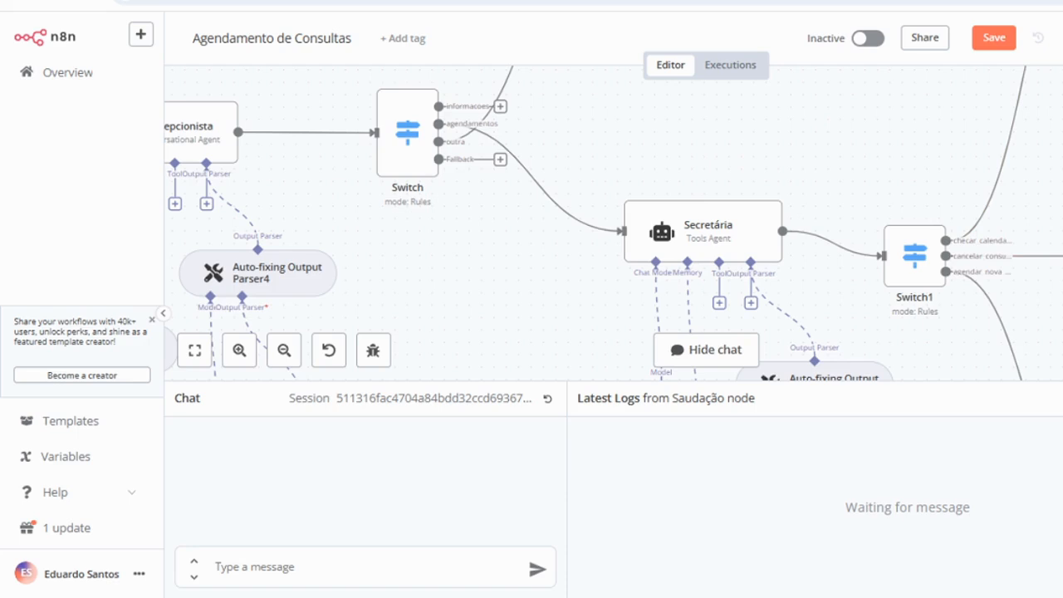
- Examine Switch1's calendar-check branch through Google Calendar2, Aggregate and the secretaria_checar_calendario agent with its model, memory and output parser
scroll(1061, 243, "down", 2)
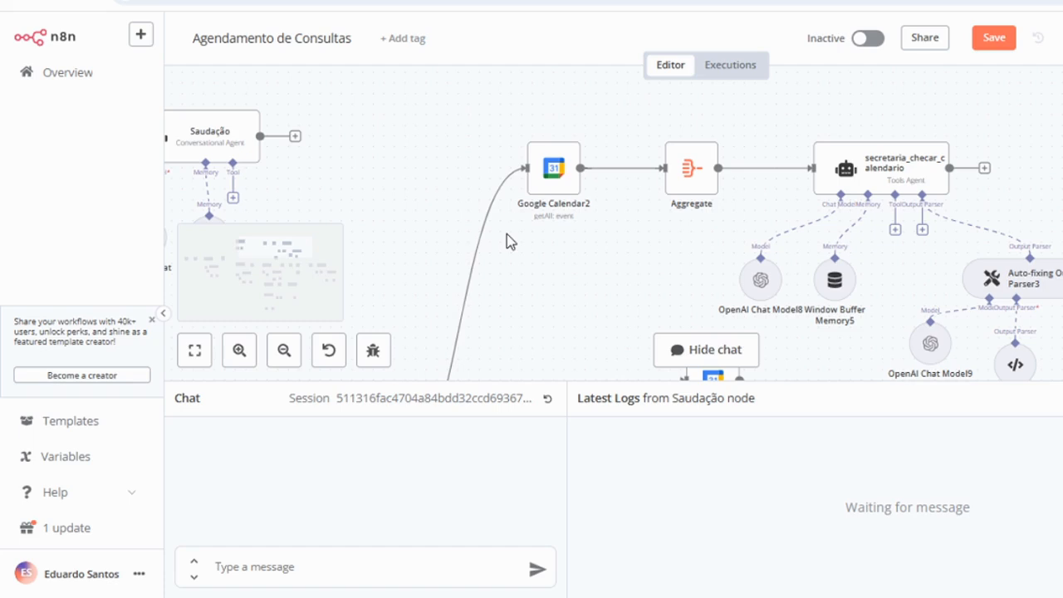
scroll(425, 266, "down", 2)
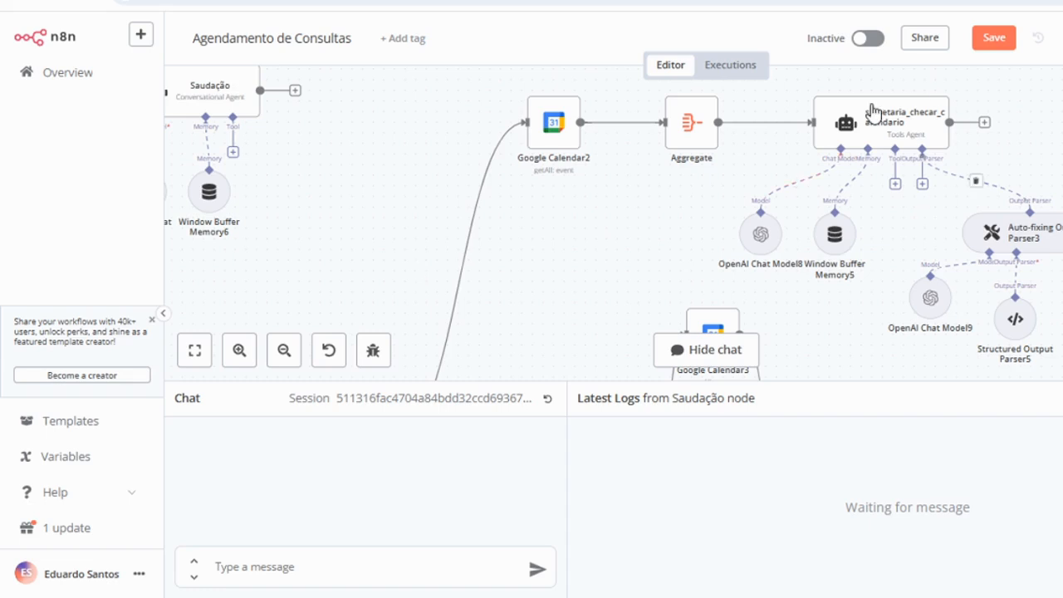
mouse_move(498, 149)
scroll(695, 189, "down", 1)
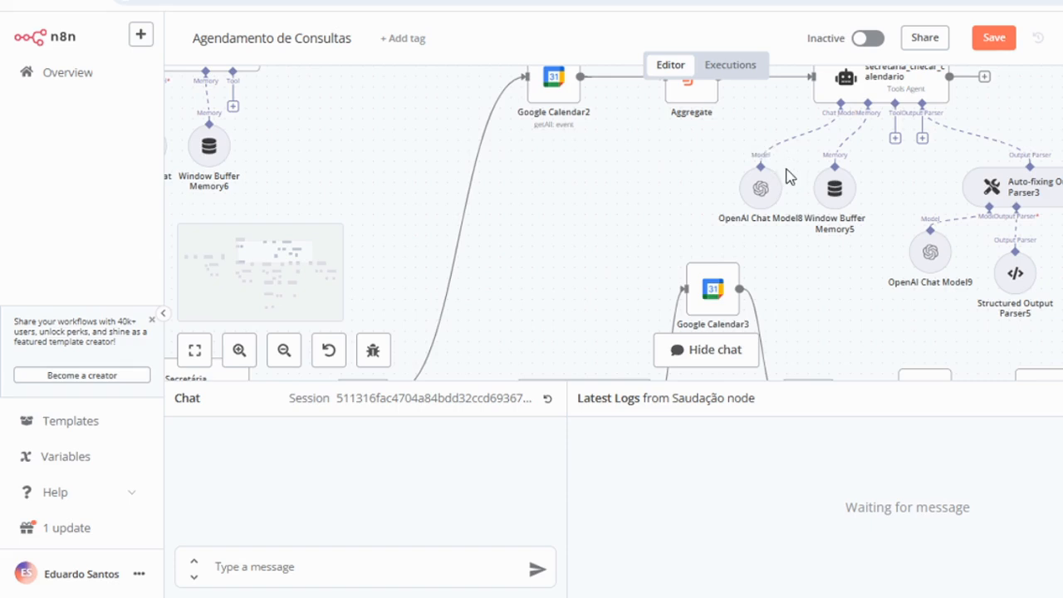
scroll(789, 178, "down", 1)
scroll(786, 181, "down", 1)
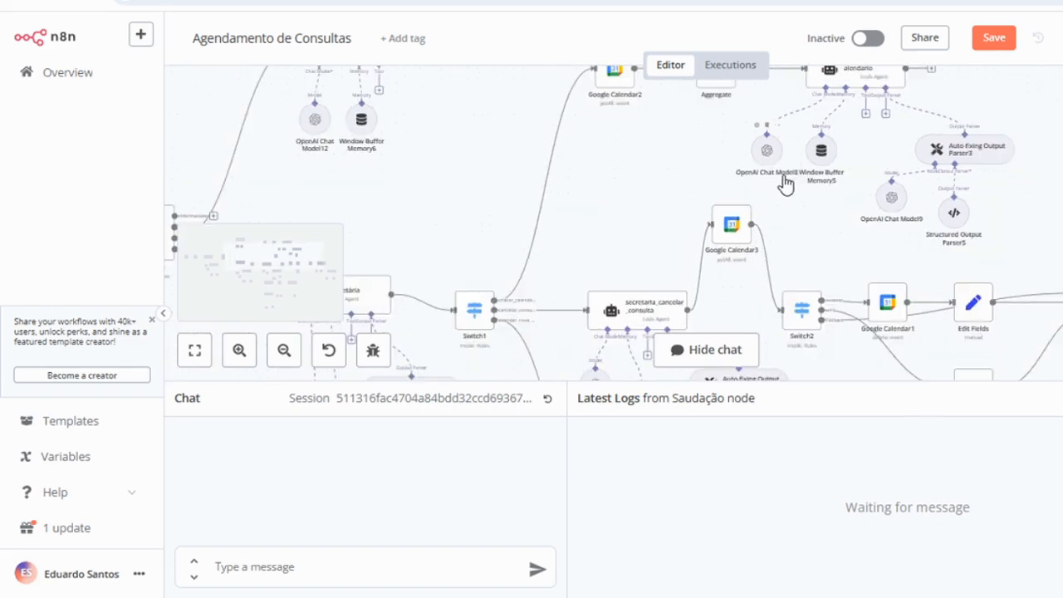
- Trace Switch1's new-appointment branch through secretaria_agendar_consulta, Google Calendar and the AI Agent, including their shared memory, chat model and output parser
scroll(784, 184, "down", 1)
scroll(523, 286, "up", 2)
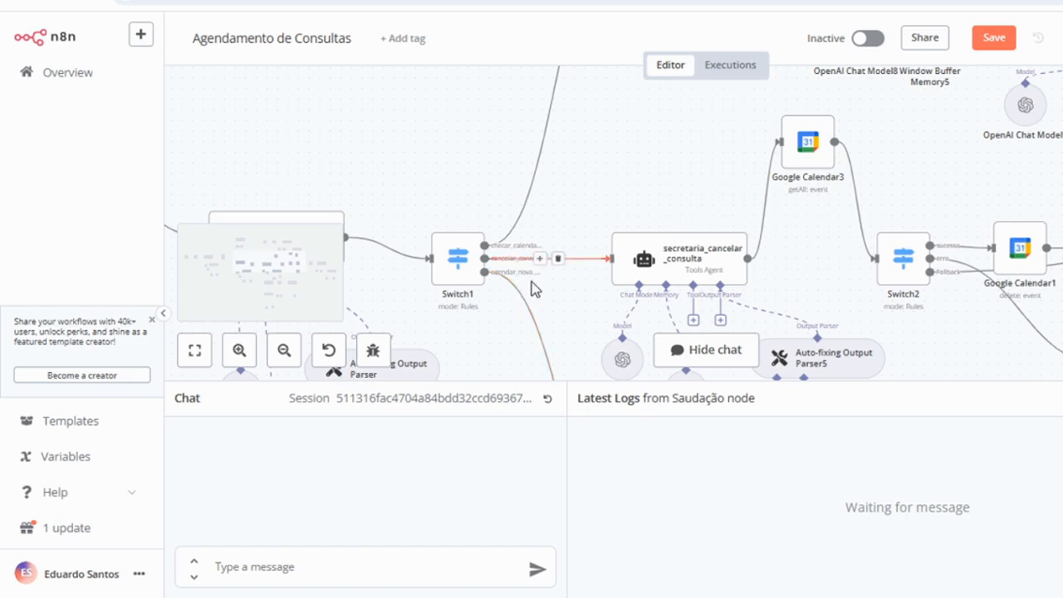
scroll(507, 261, "down", 2)
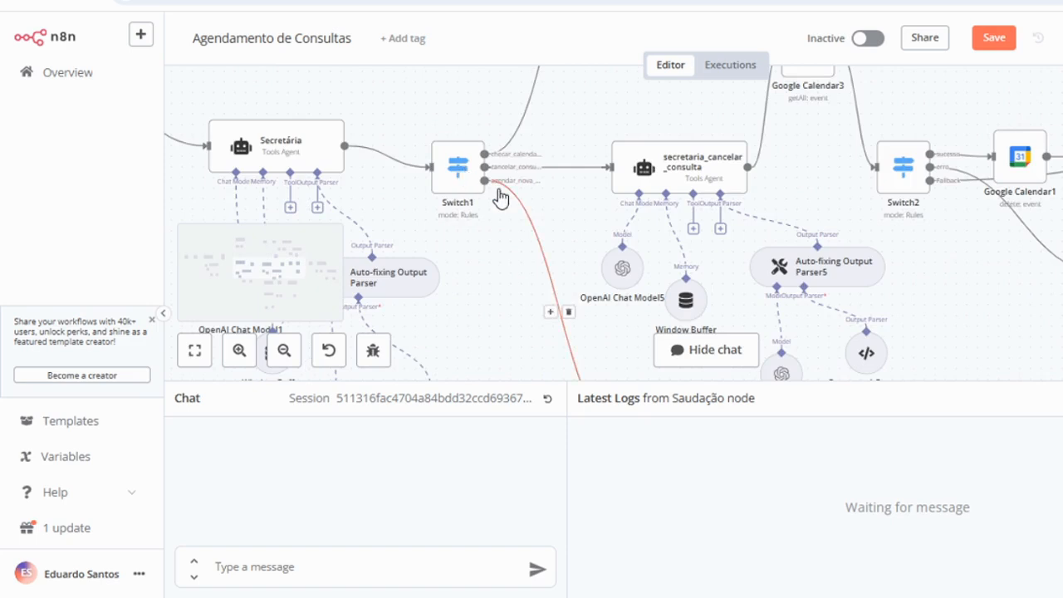
scroll(538, 181, "down", 2)
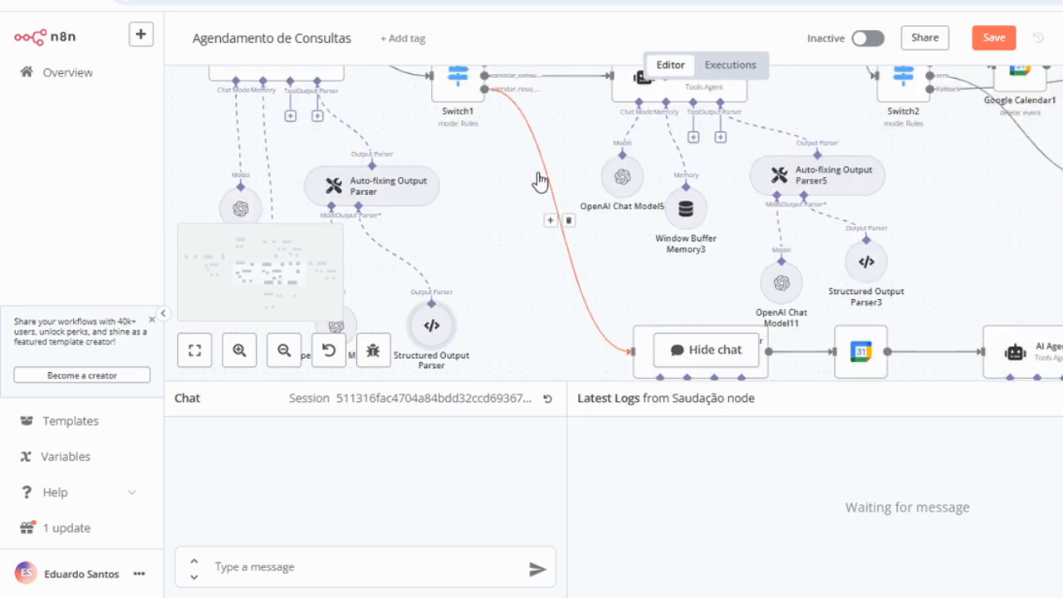
scroll(538, 181, "down", 2)
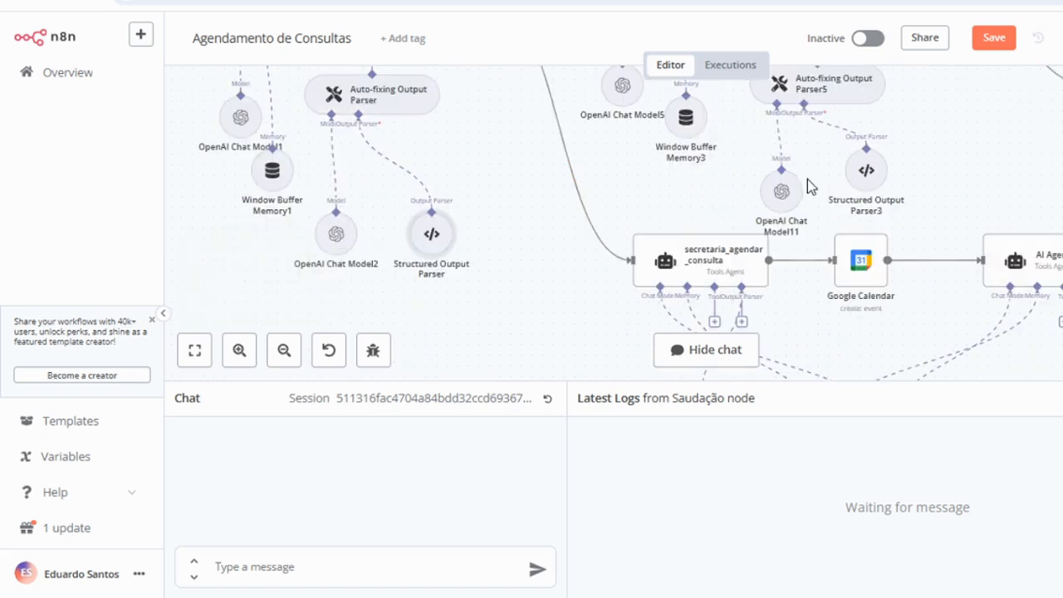
scroll(810, 186, "down", 2)
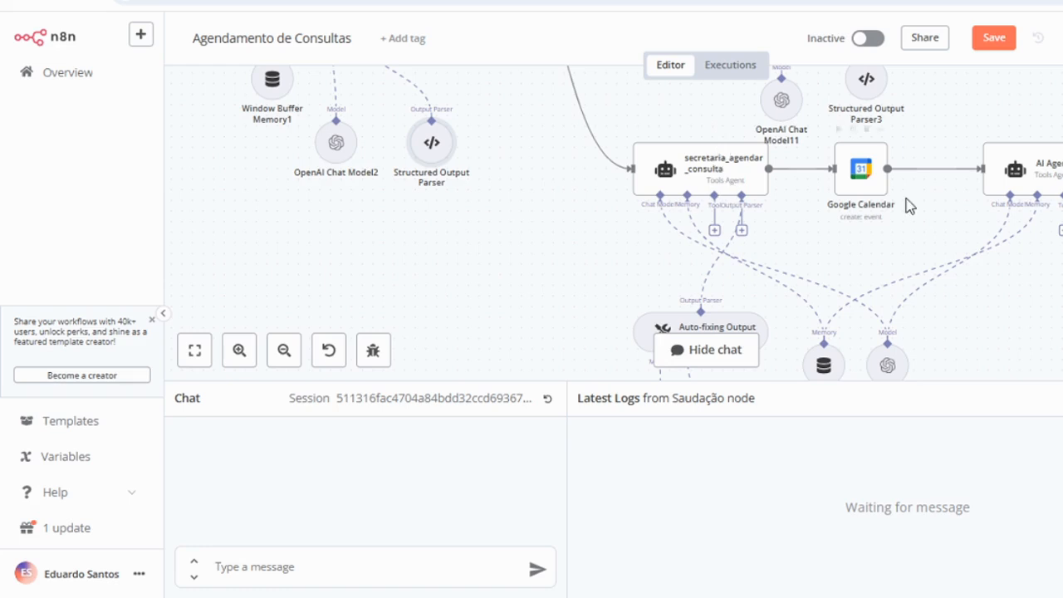
scroll(971, 265, "up", 2)
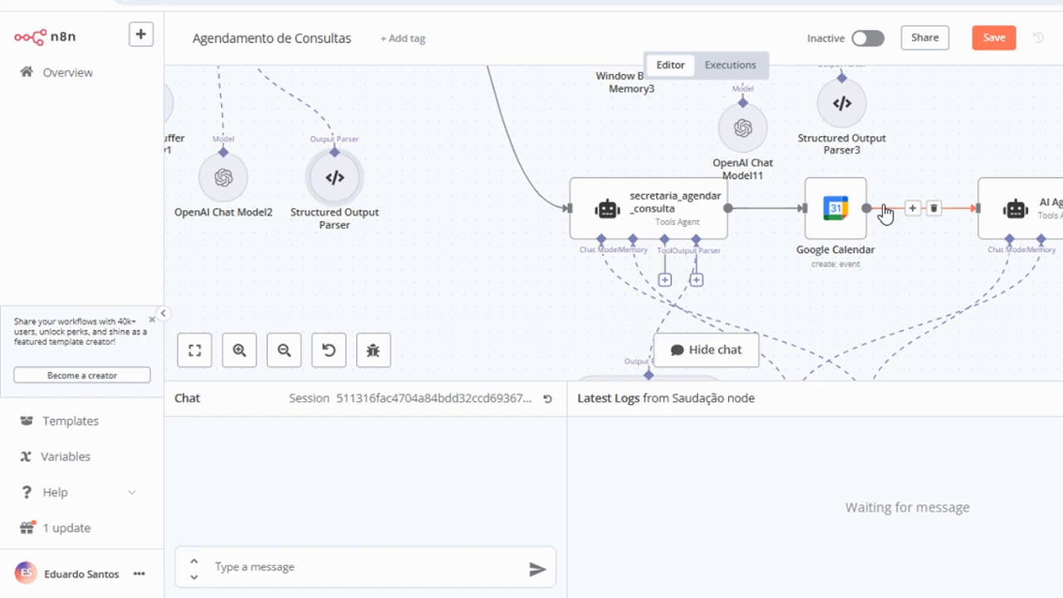
scroll(889, 207, "down", 1)
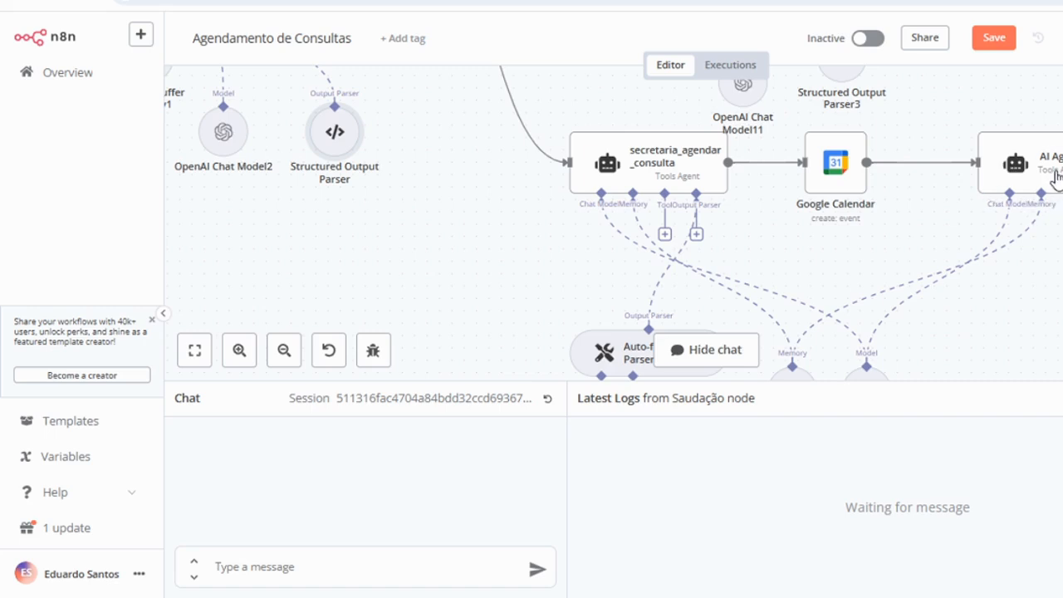
scroll(1059, 166, "down", 3)
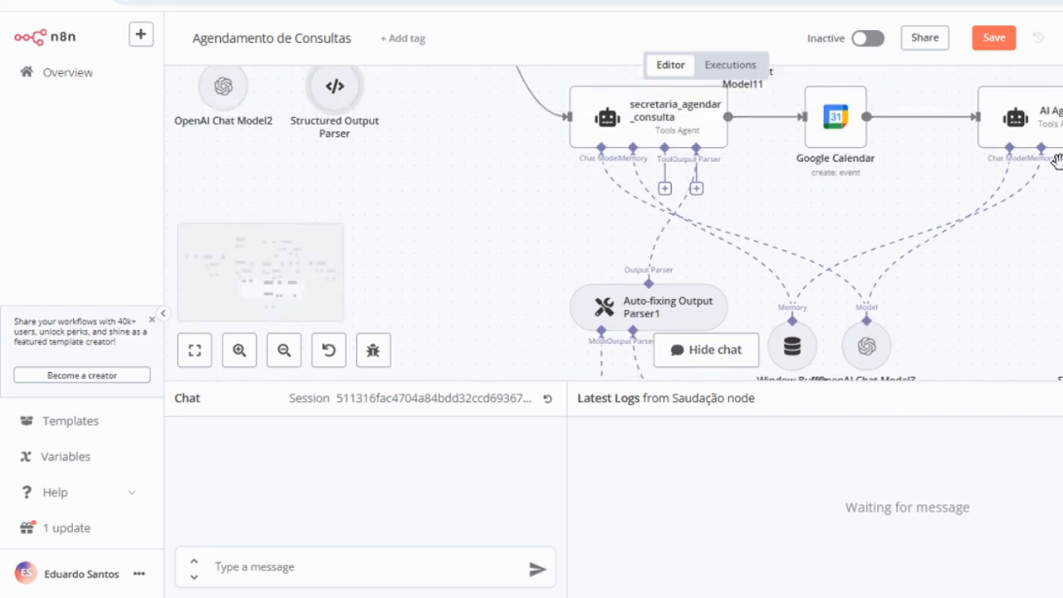
scroll(1057, 166, "down", 2)
scroll(1056, 171, "down", 1)
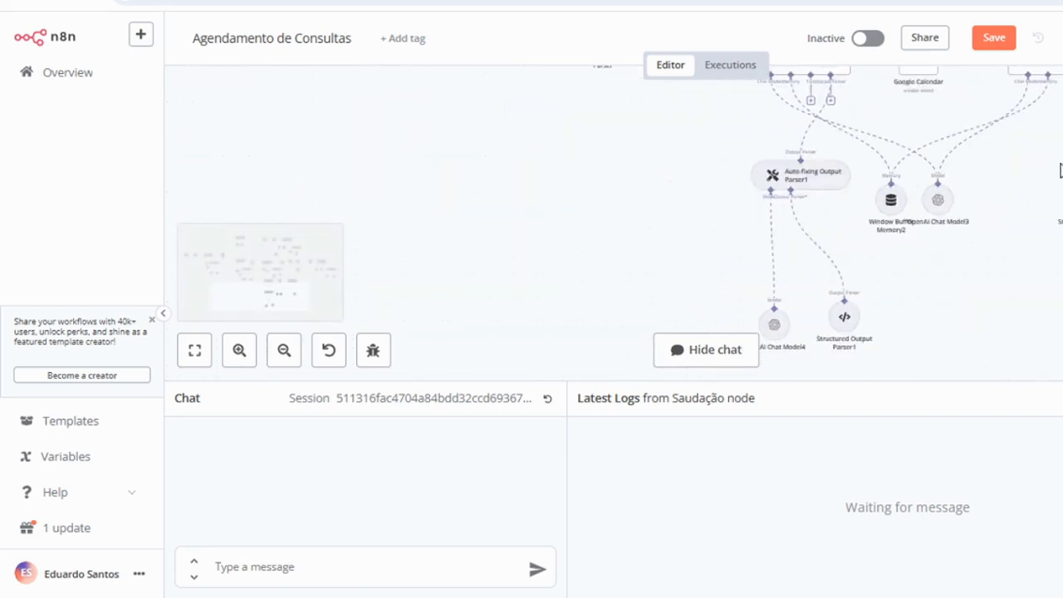
- Examine Switch1's cancellation branch through the secretaria_cancelar_consulta agent and its sub-nodes to Google Calendar3
scroll(1057, 173, "up", 2)
scroll(913, 208, "up", 2)
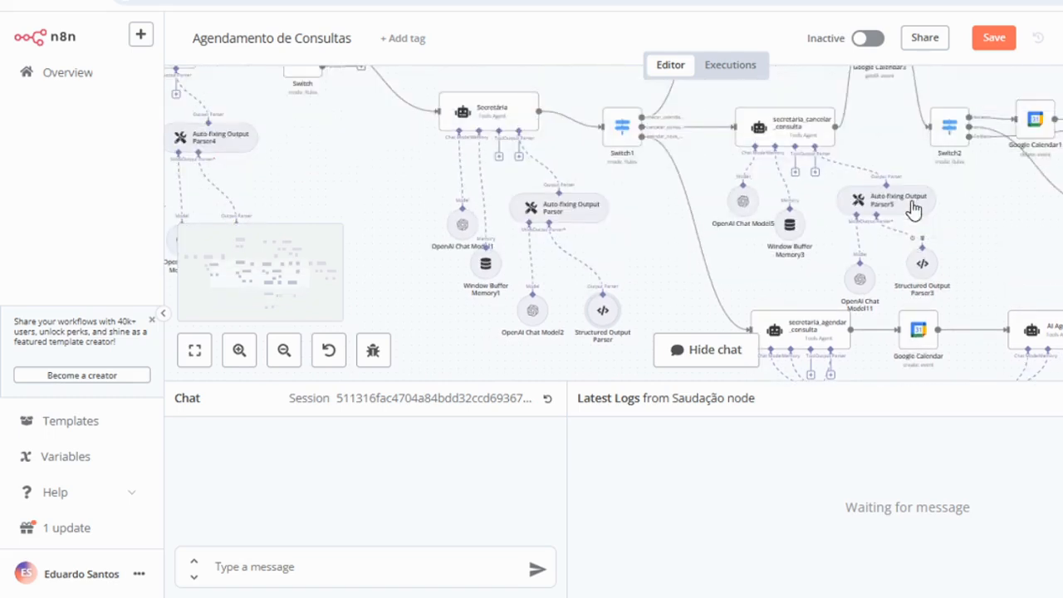
scroll(878, 214, "up", 1)
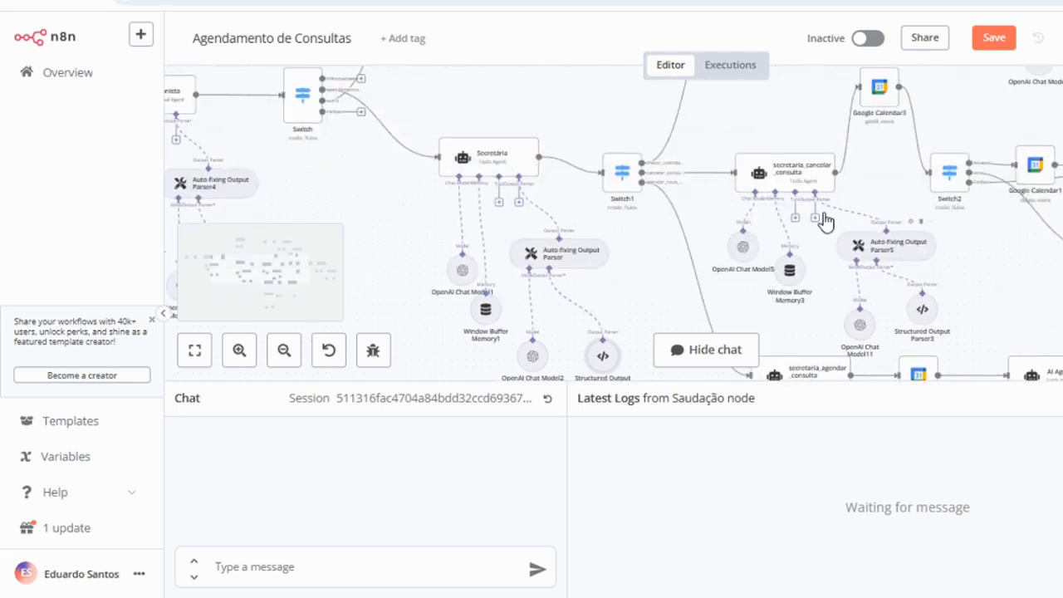
scroll(686, 177, "up", 1)
scroll(686, 178, "up", 2)
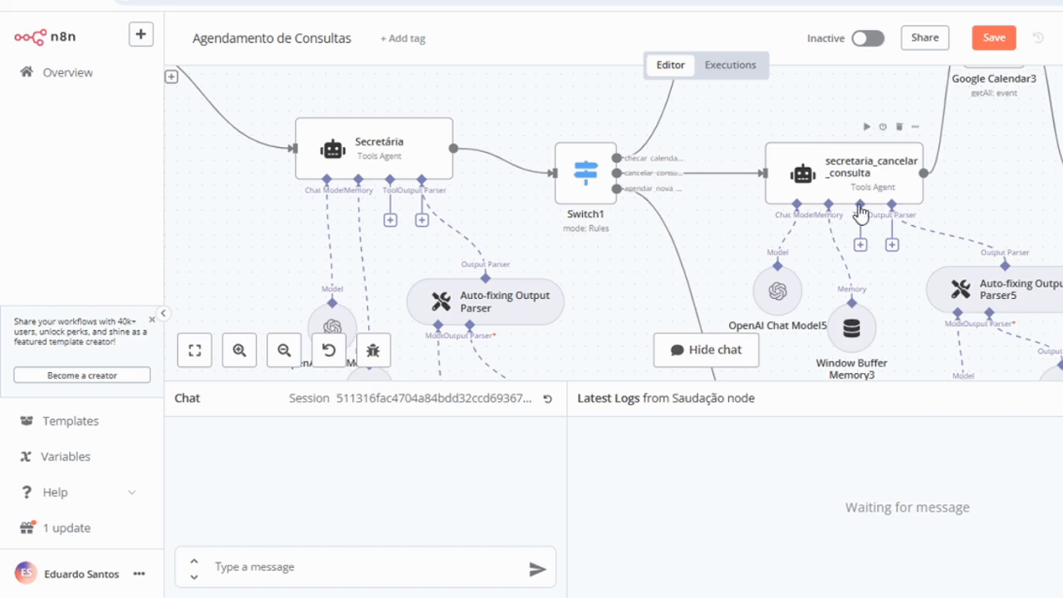
scroll(944, 186, "down", 2)
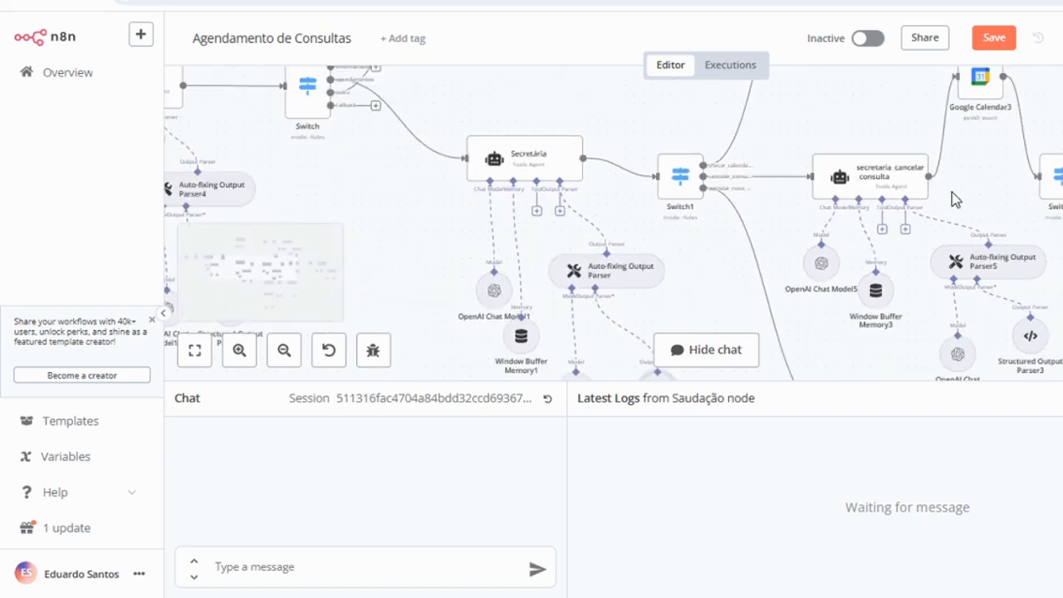
scroll(919, 193, "up", 2)
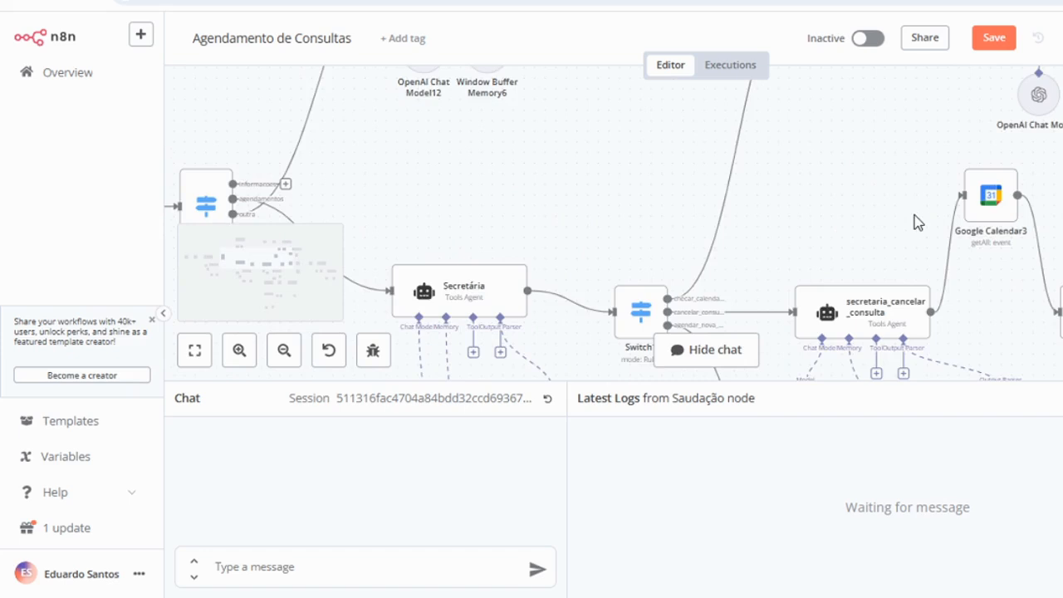
scroll(914, 215, "down", 2)
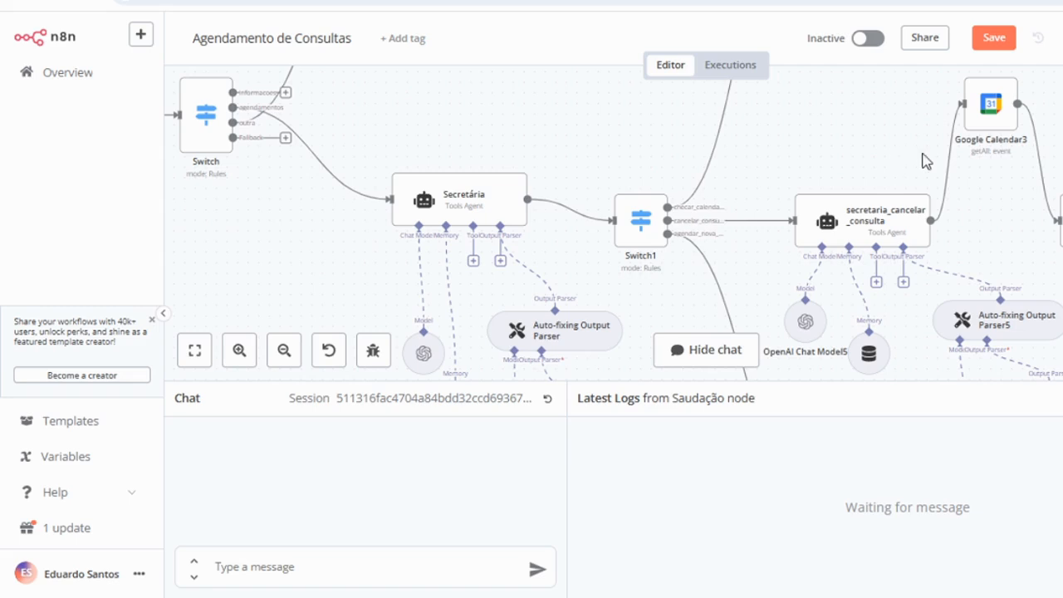
scroll(1051, 239, "up", 1)
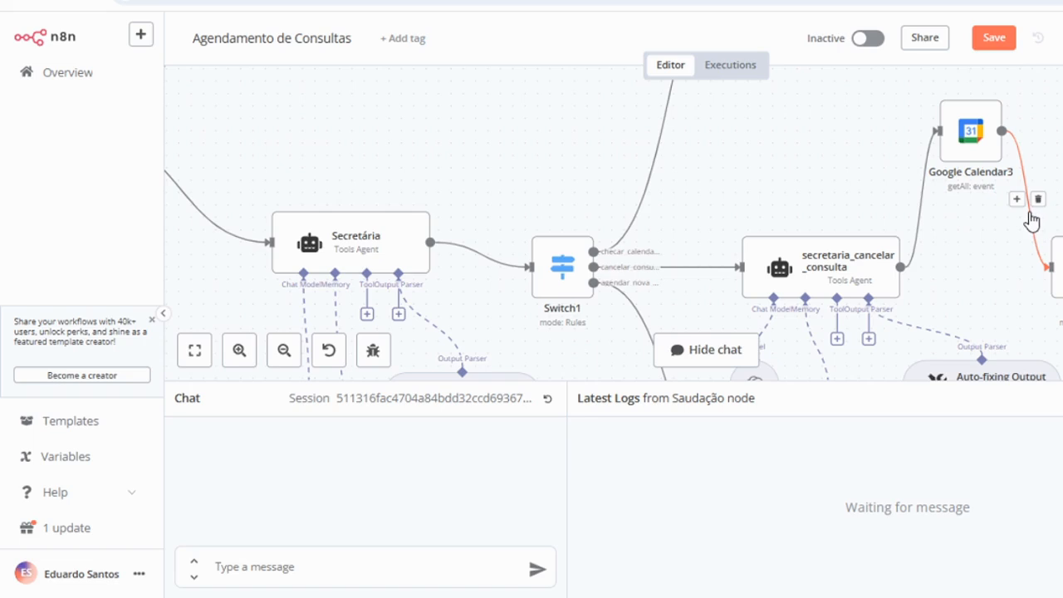
- Follow the cancellation flow from Switch2 through Google Calendar1, the Edit Fields nodes and Merge to AI Agent1, and return to the workflow overview
left_click(208, 351)
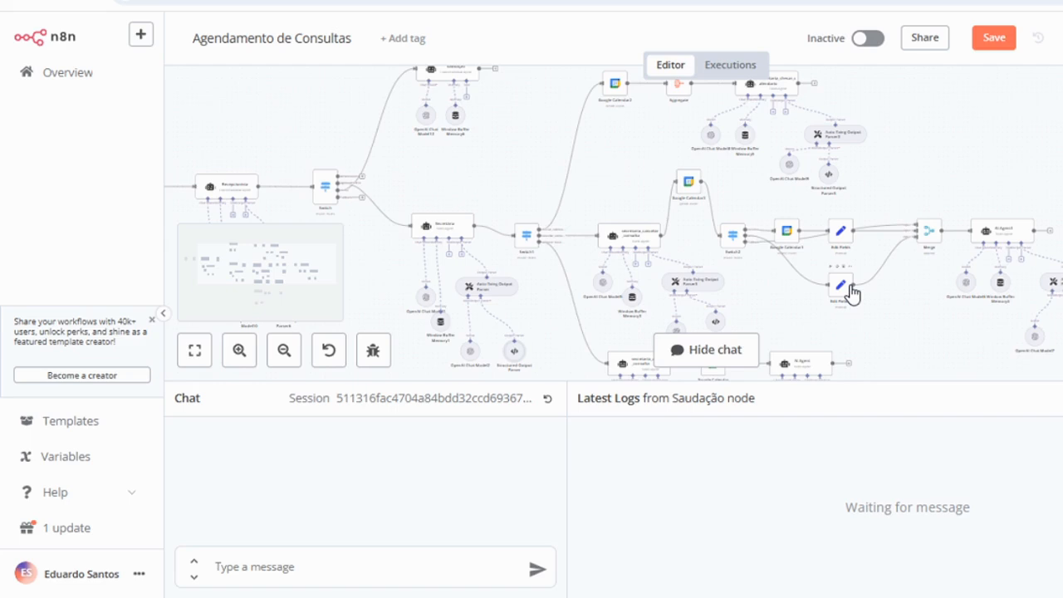
scroll(851, 290, "up", 5)
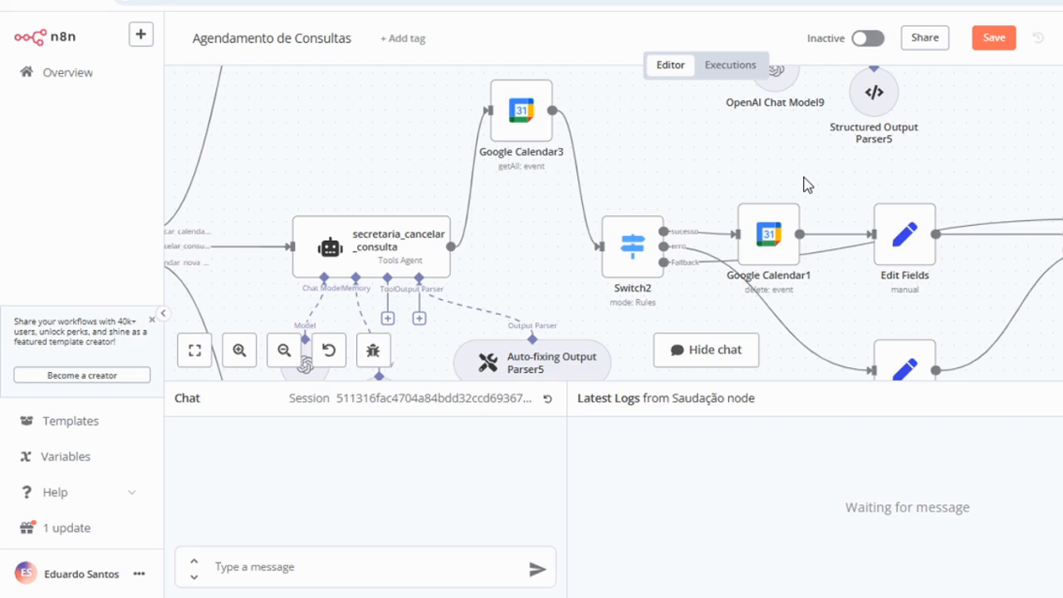
mouse_move(1014, 230)
scroll(503, 295, "right", 5)
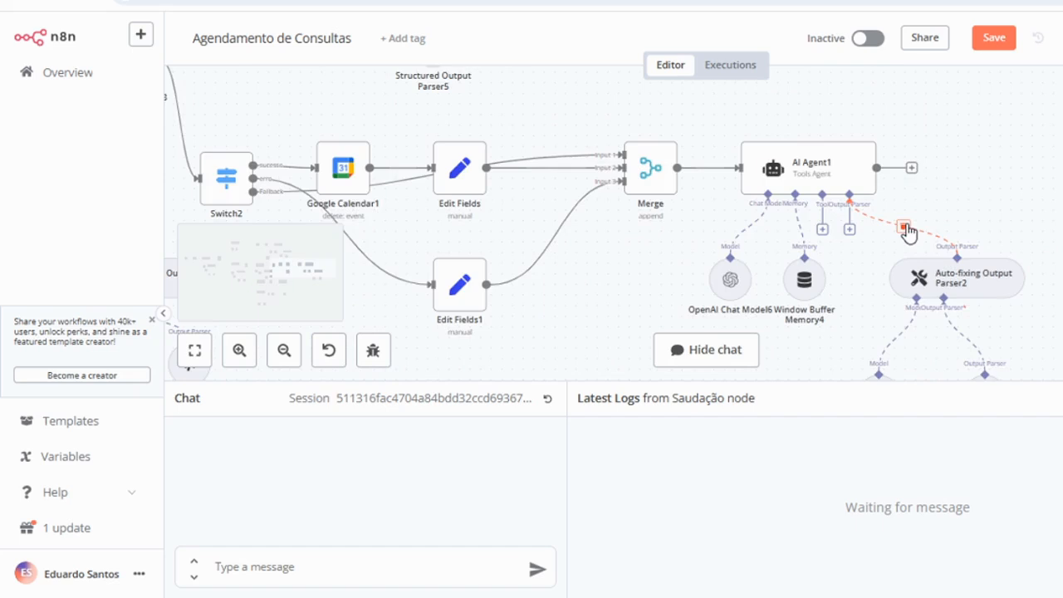
left_click(195, 341)
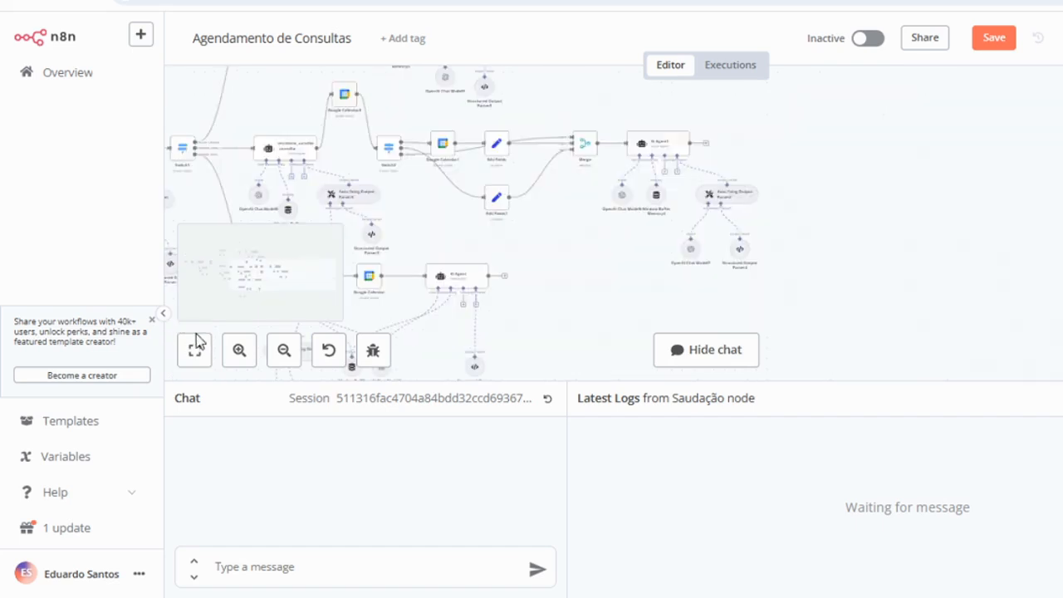